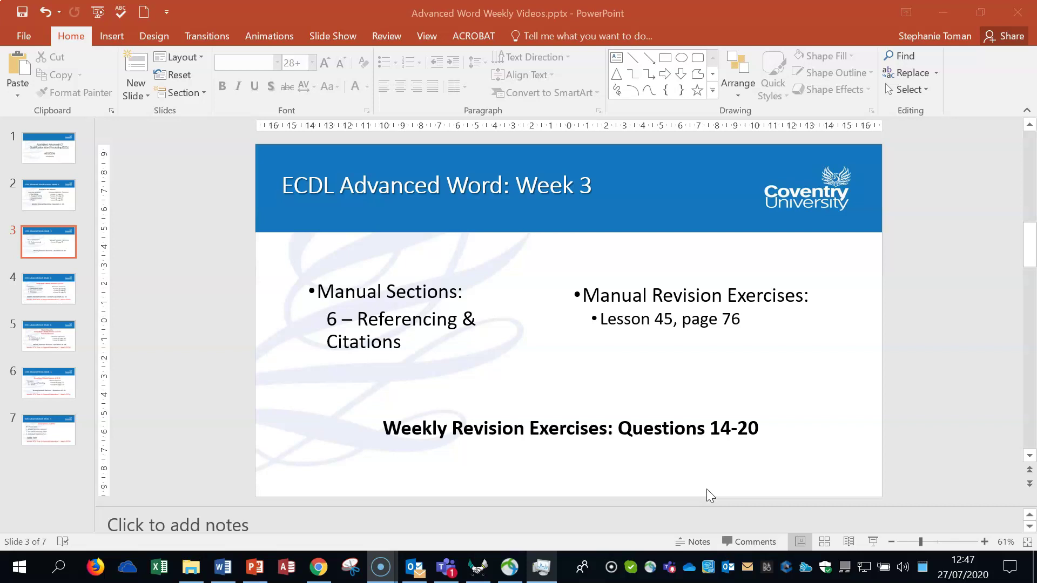
Minimise PowerPoint so File Explorer shows the Weekly Revision Workfiles folder and its 21 files
left_click(943, 12)
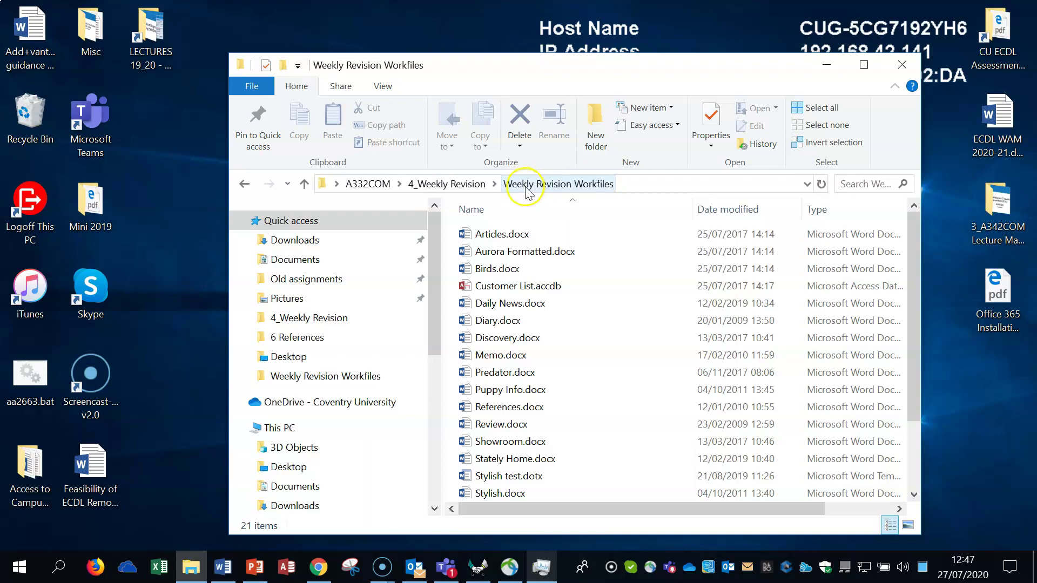
Switch to the open Advanced Word Processing Weekly revision document in Word
left_click(612, 187)
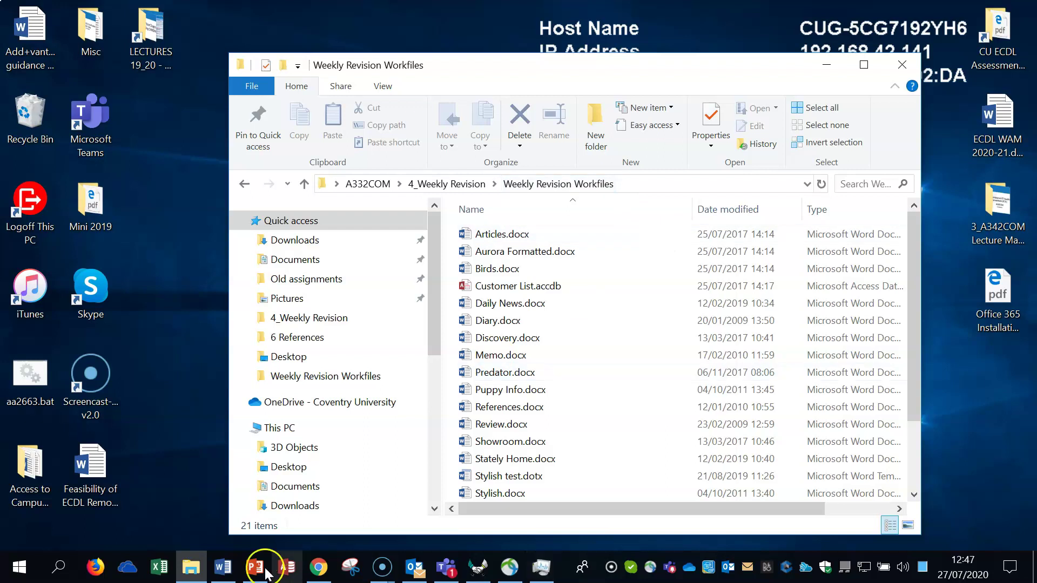
left_click(216, 568)
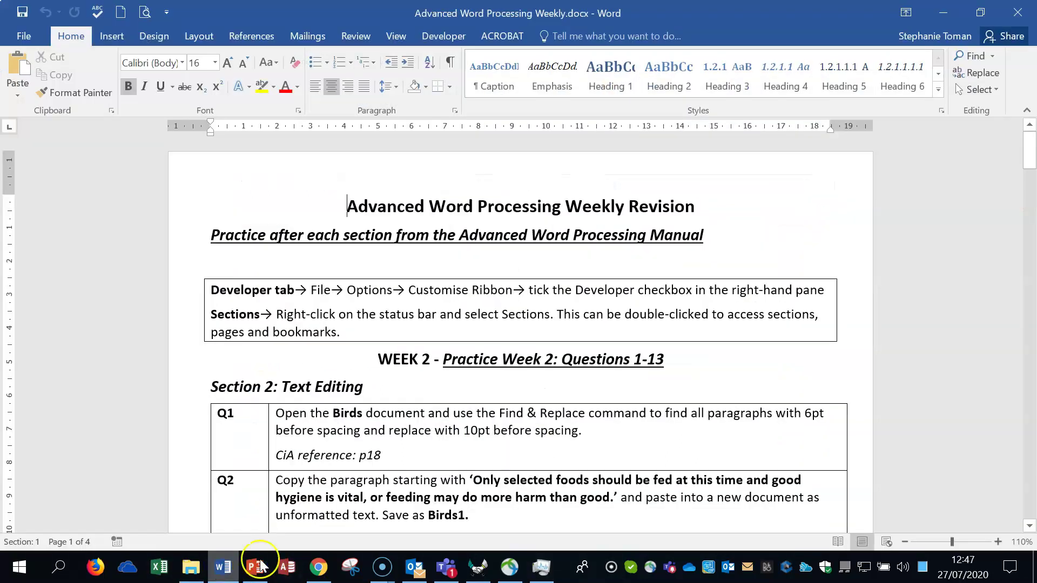
left_click(605, 365)
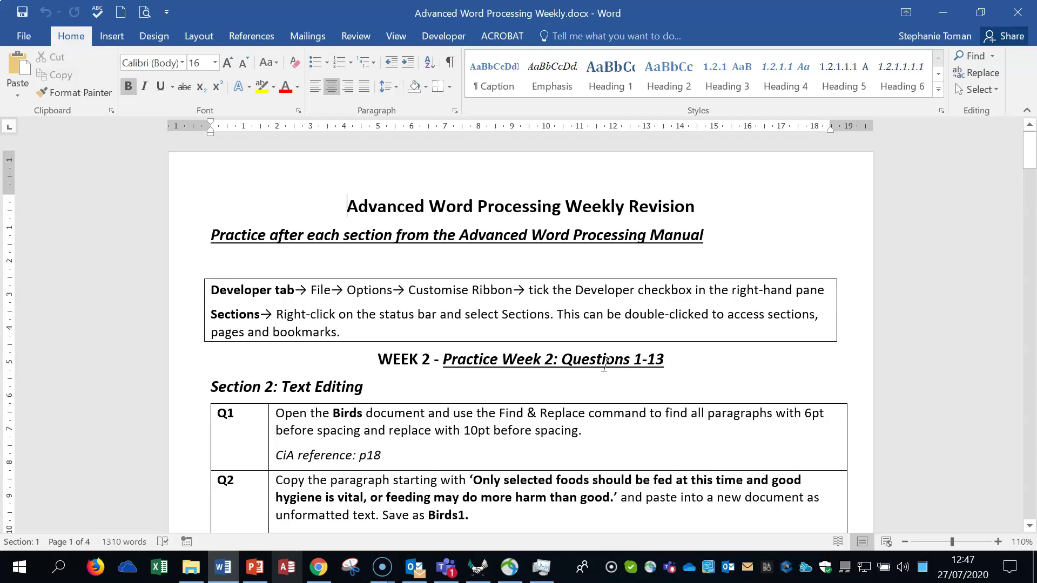
Scroll to Section 6: Referencing and select the Q14 question row
scroll(737, 377, "down", 3)
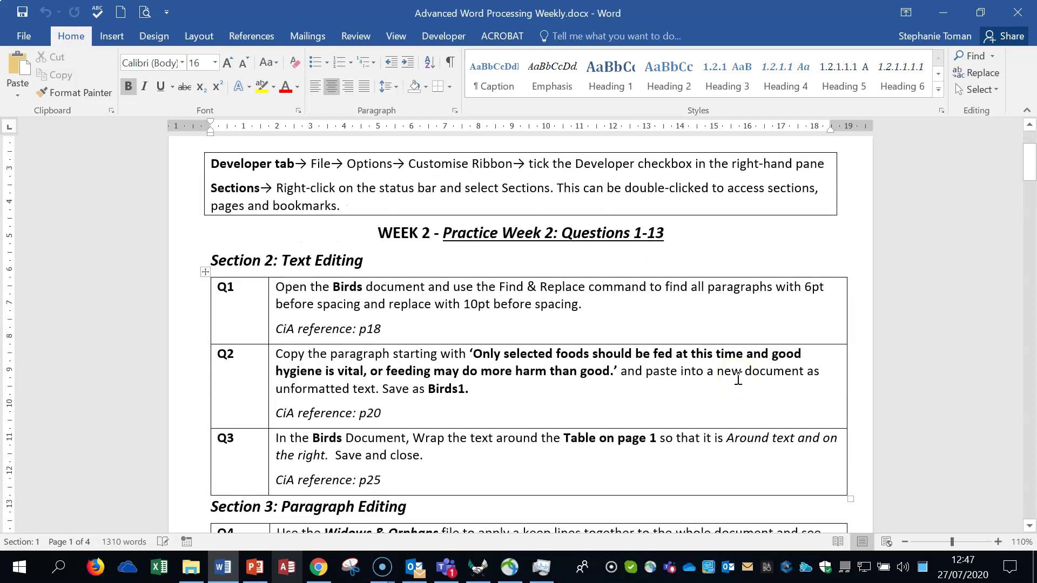
scroll(738, 378, "down", 13)
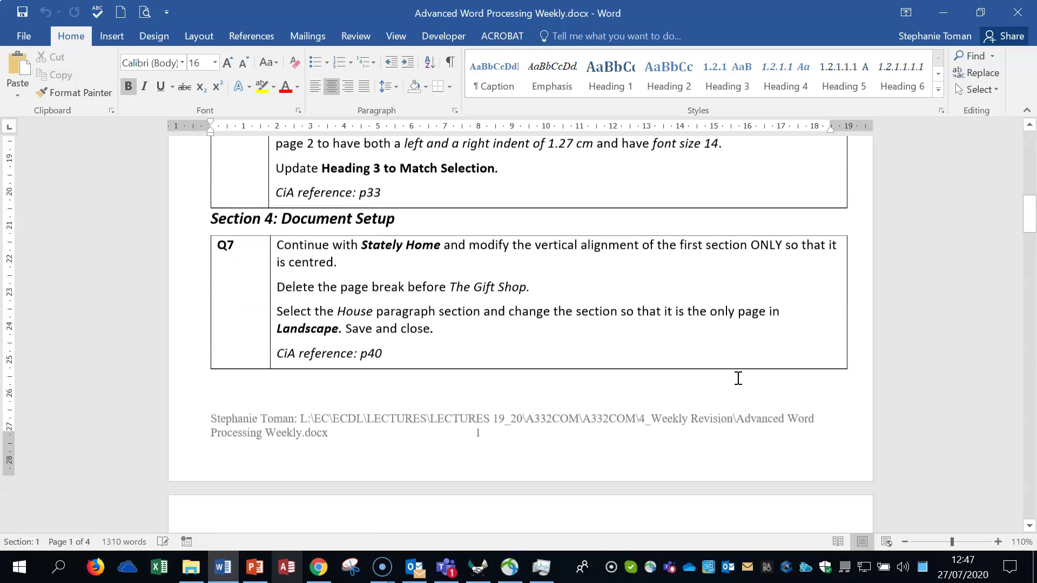
scroll(738, 378, "down", 18)
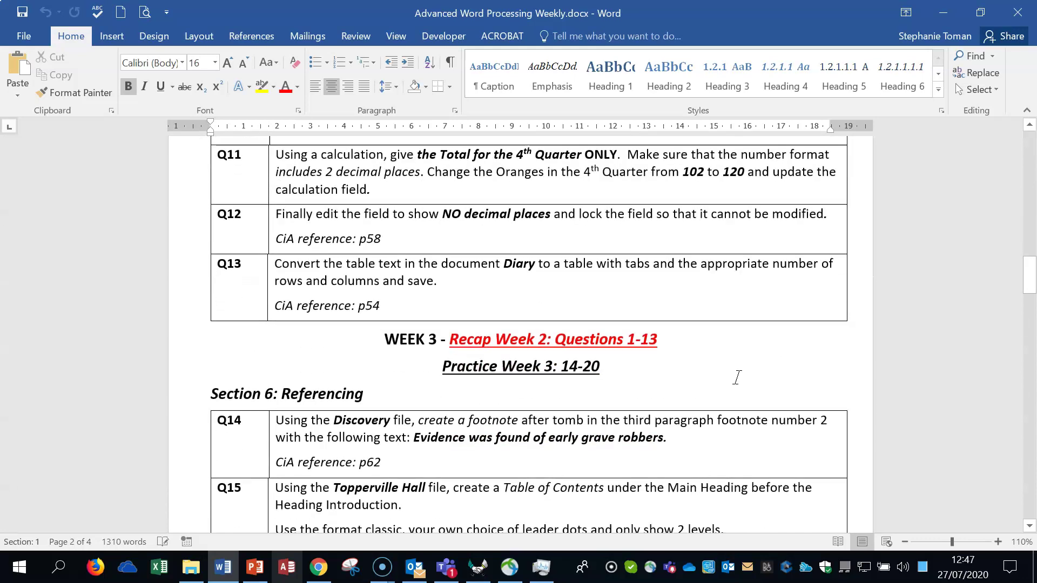
scroll(736, 377, "down", 5)
scroll(737, 377, "up", 1)
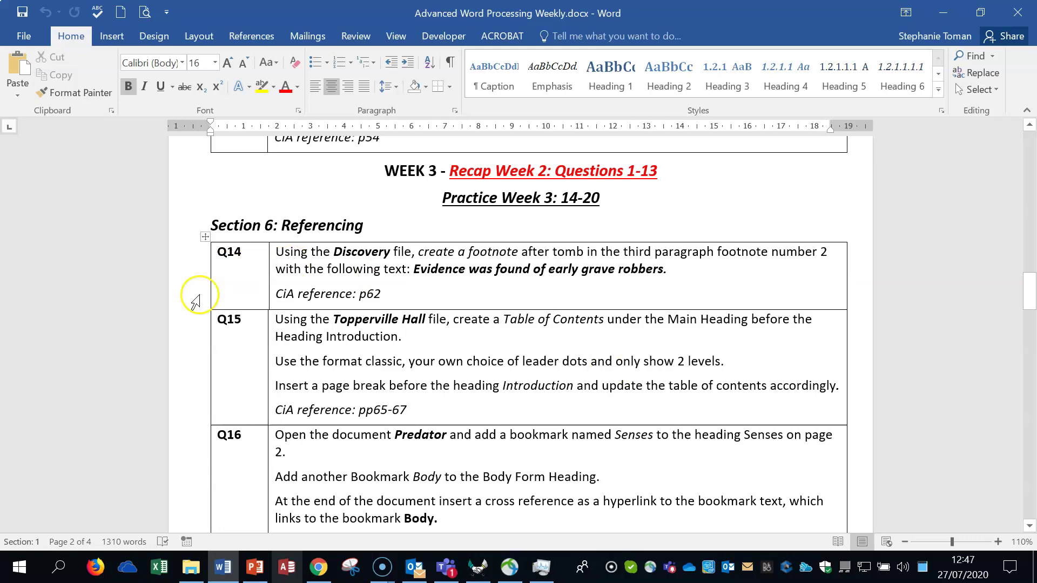
mouse_move(412, 574)
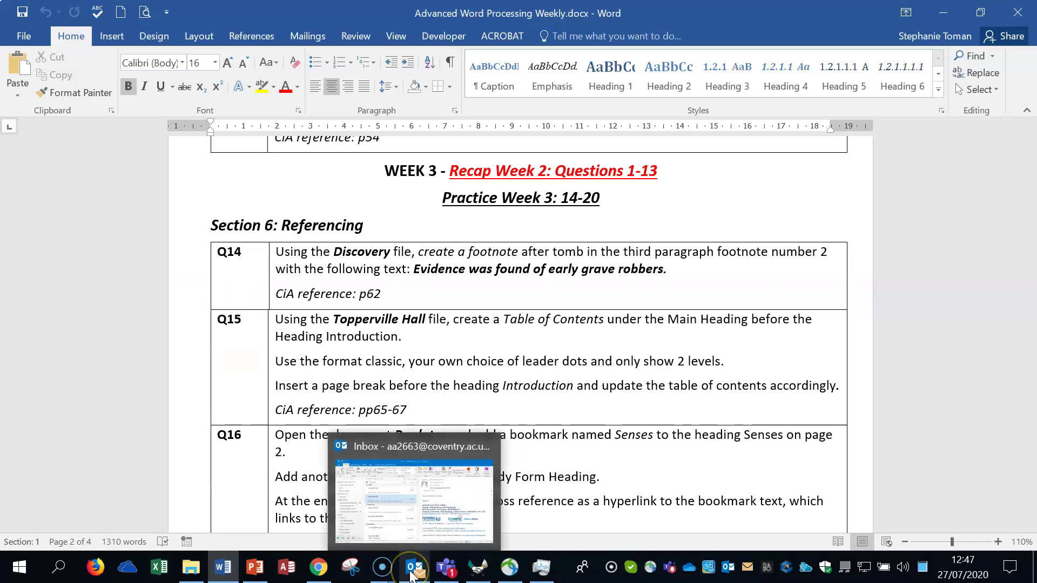
left_click(185, 282)
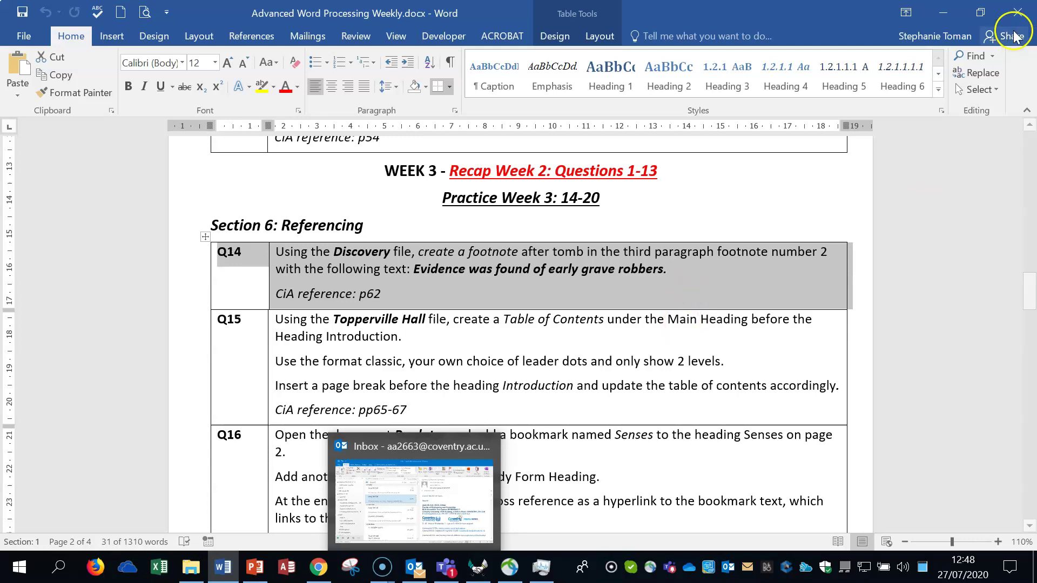
Open Discovery.docx from the Weekly Revision Workfiles folder
left_click(944, 15)
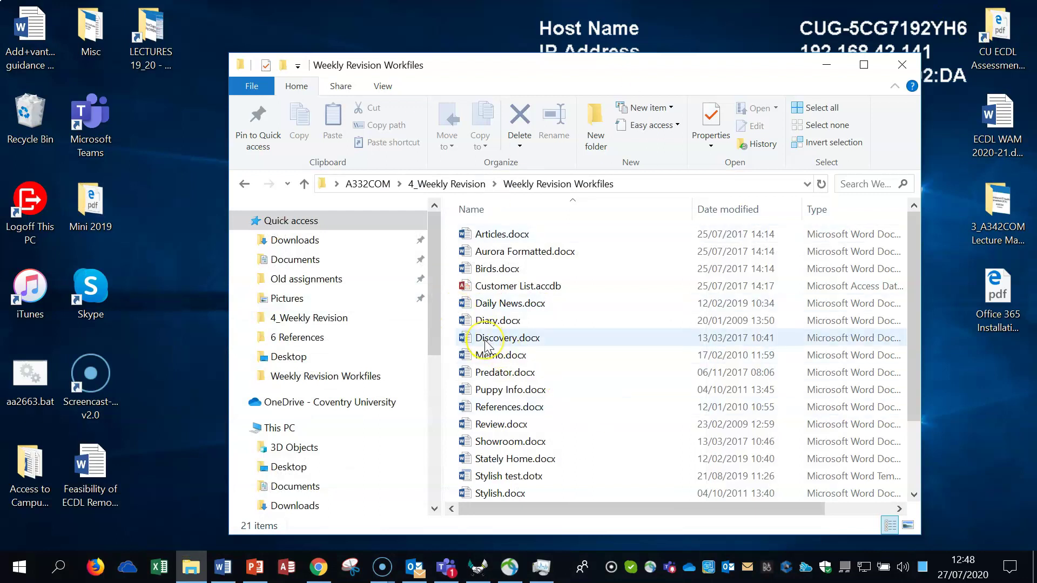
mouse_move(485, 346)
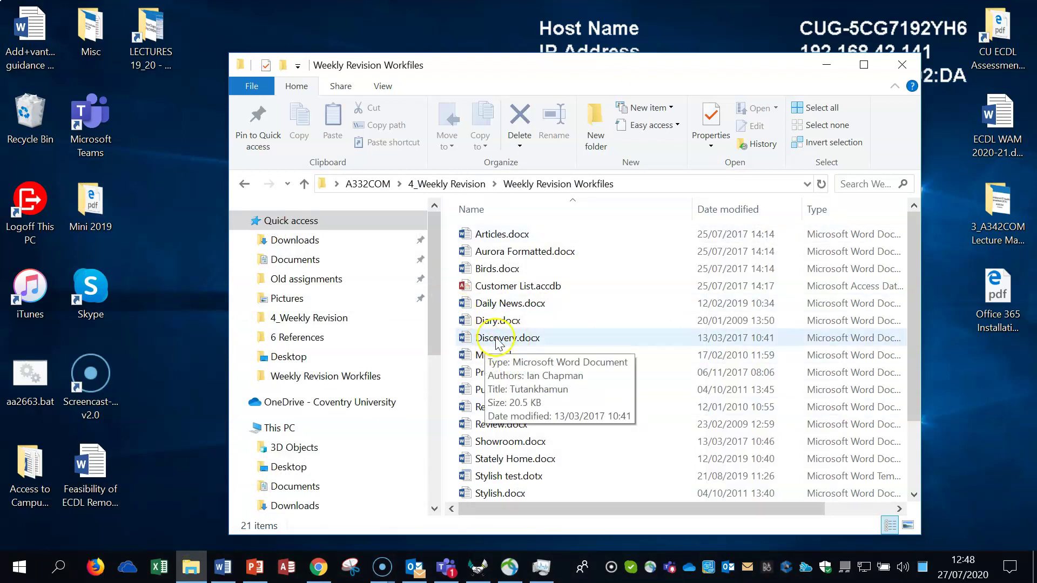
double_click(496, 343)
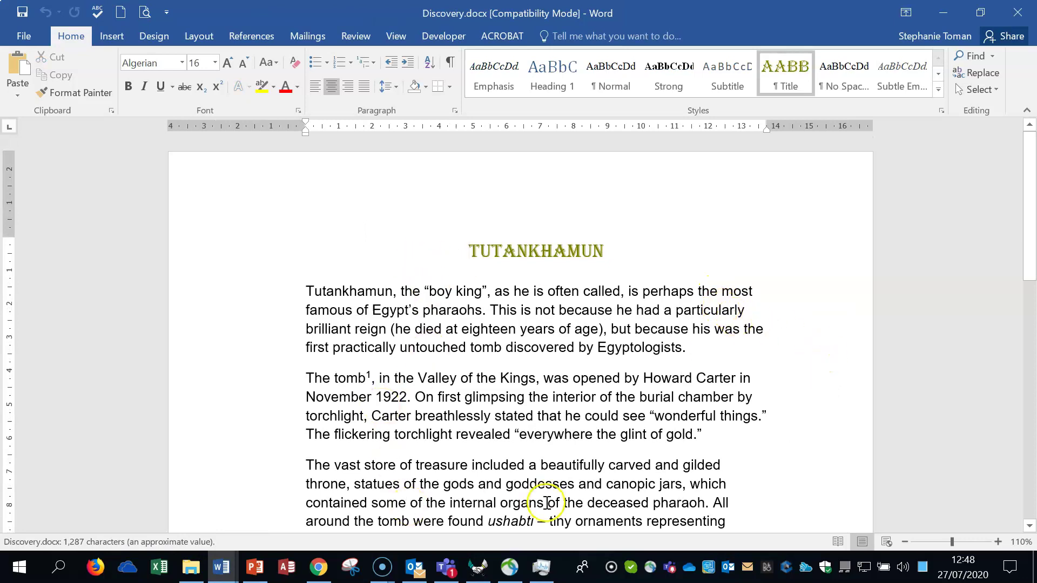
Insert footnote 2 after 'tomb' in paragraph three reading 'Evidence mmmmmm'
left_click(777, 498)
scroll(767, 495, "down", 2)
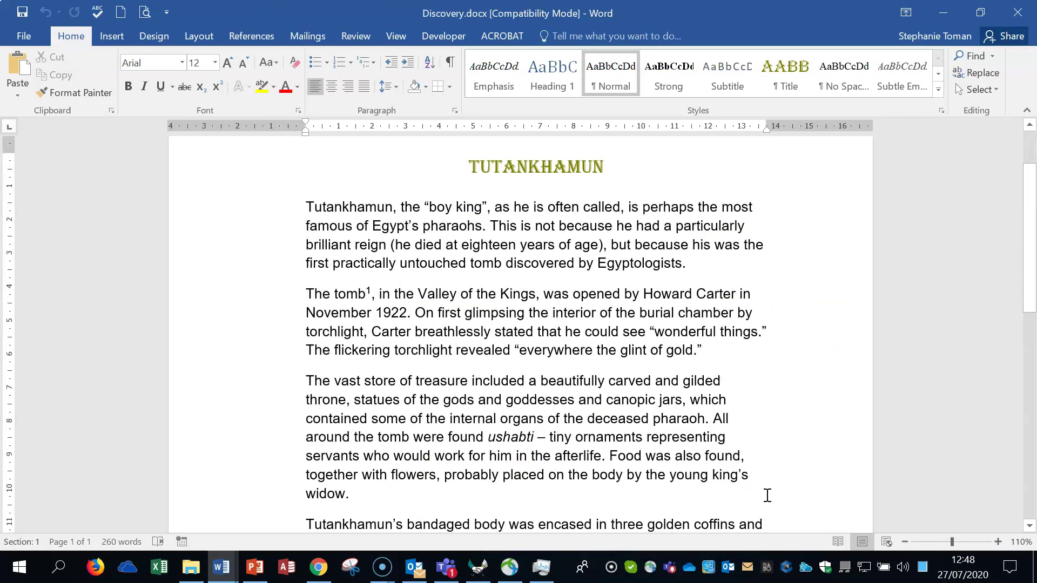
left_click(409, 436)
left_click(247, 36)
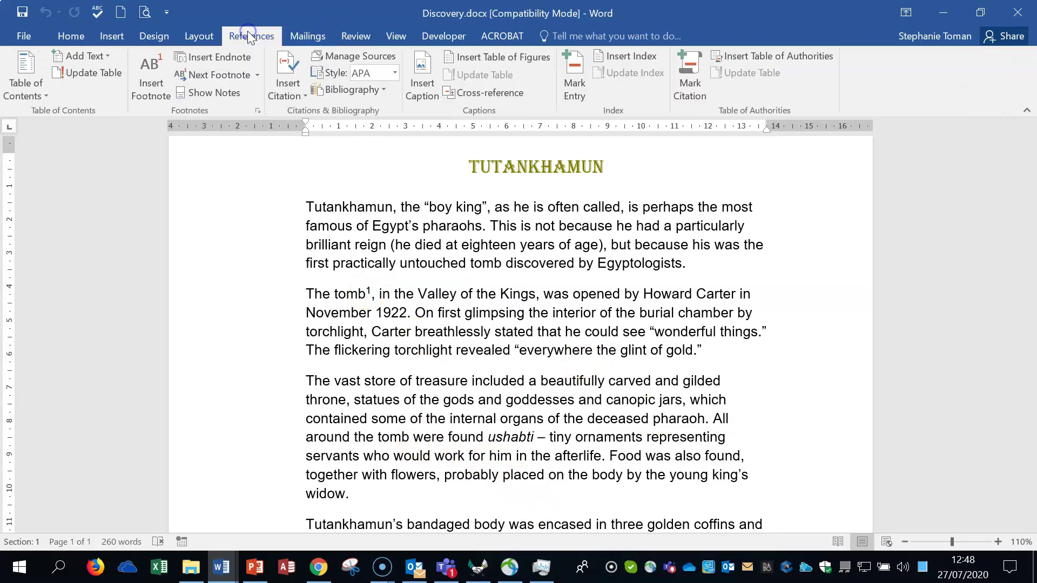
left_click(147, 95)
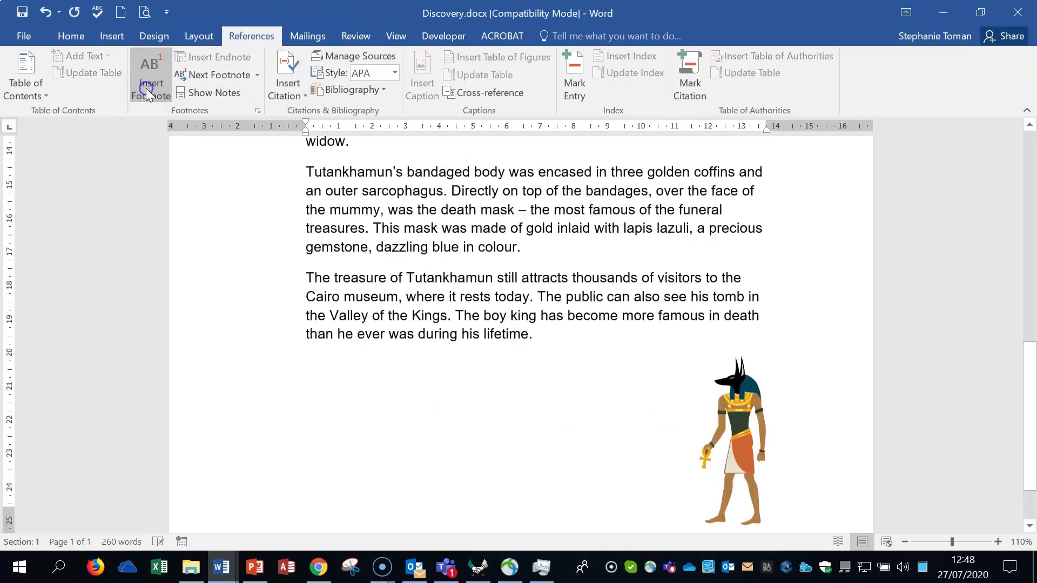
left_click(335, 518)
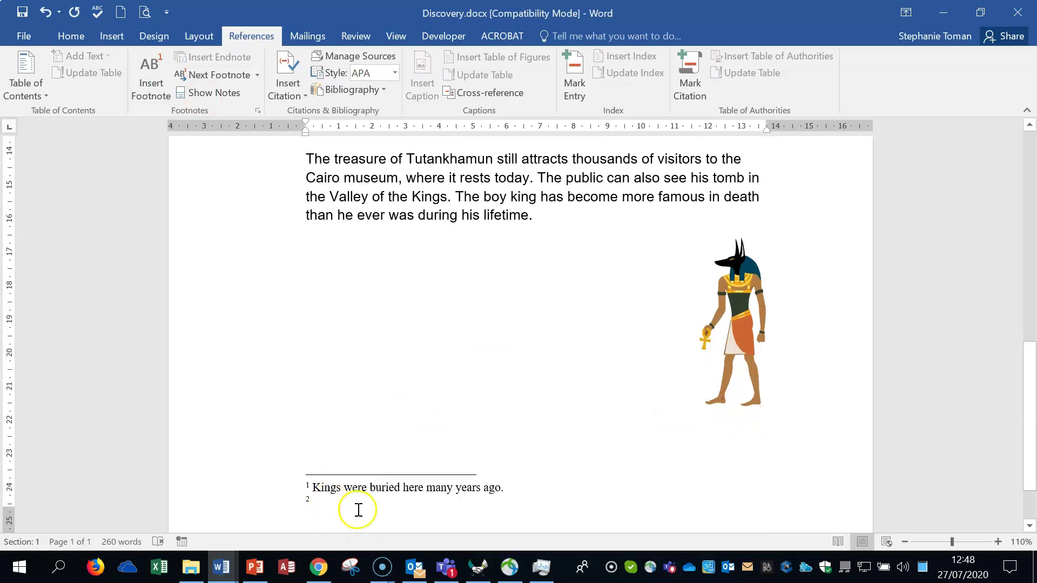
left_click(406, 525)
type("Ev")
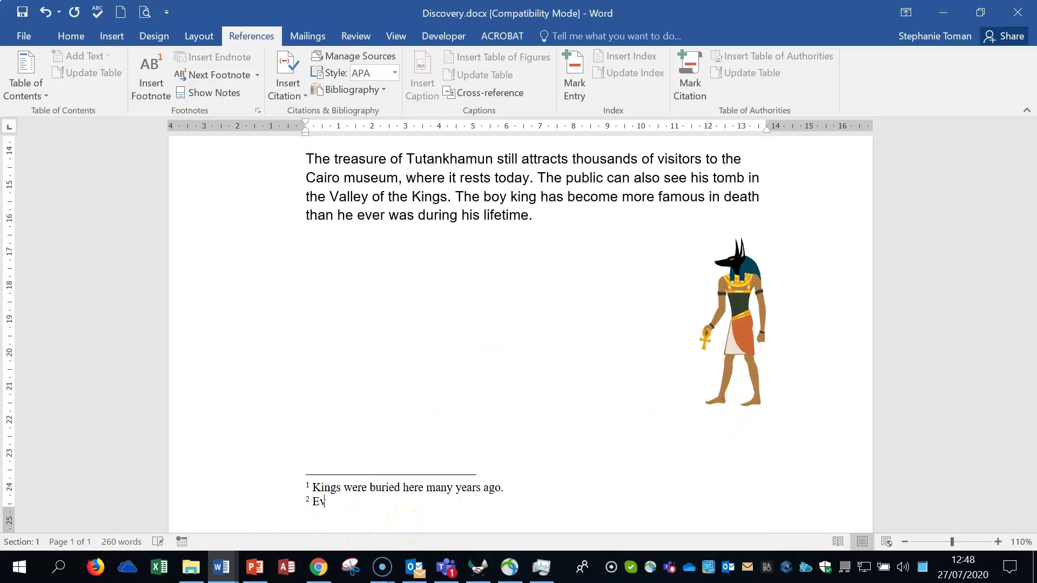
type("idence mmmmmm")
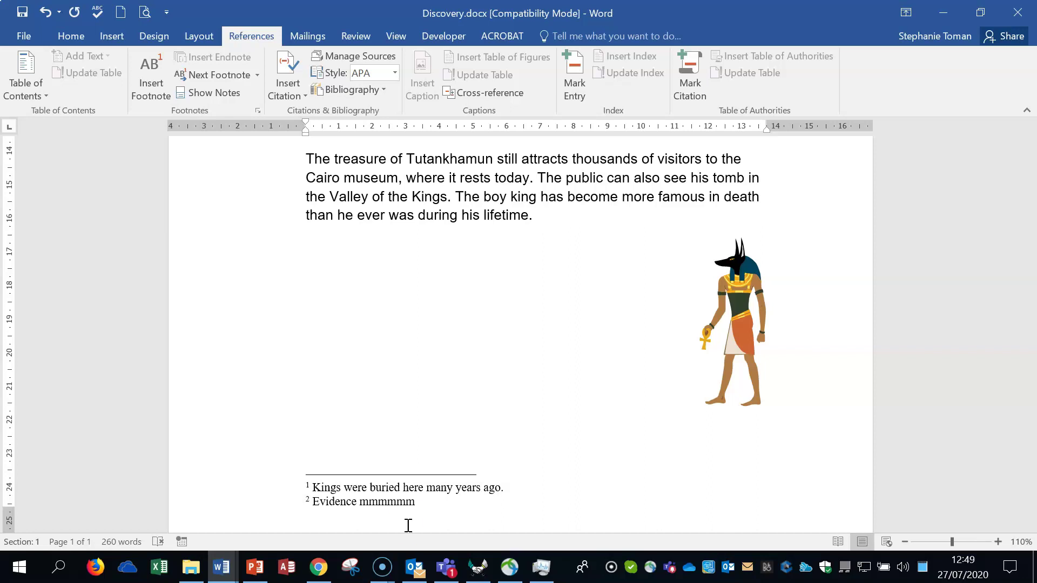
Review the footnote Note Options unchanged, then close Discovery.docx choosing Don't Save
right_click(307, 488)
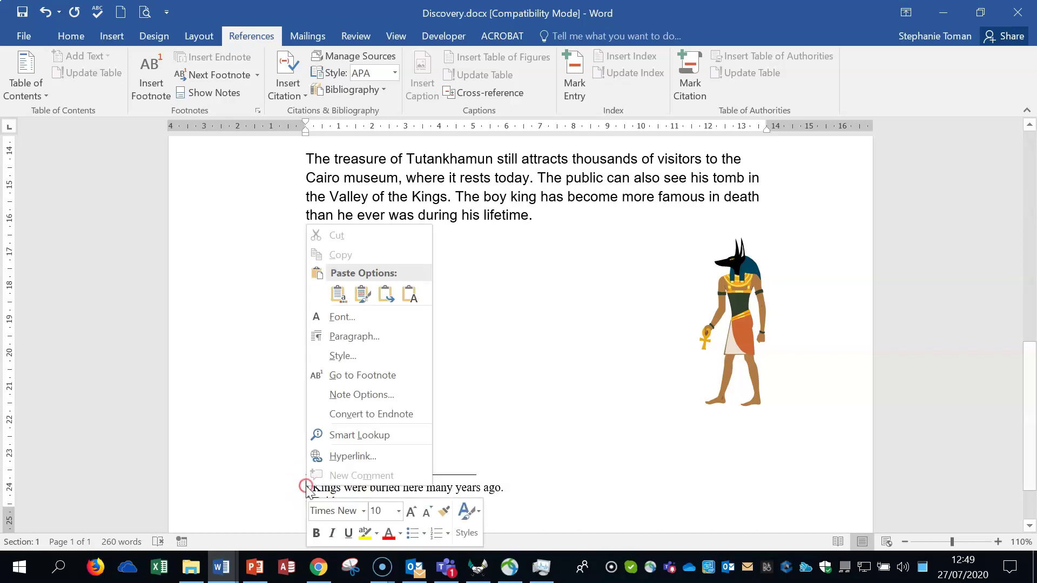
left_click(368, 393)
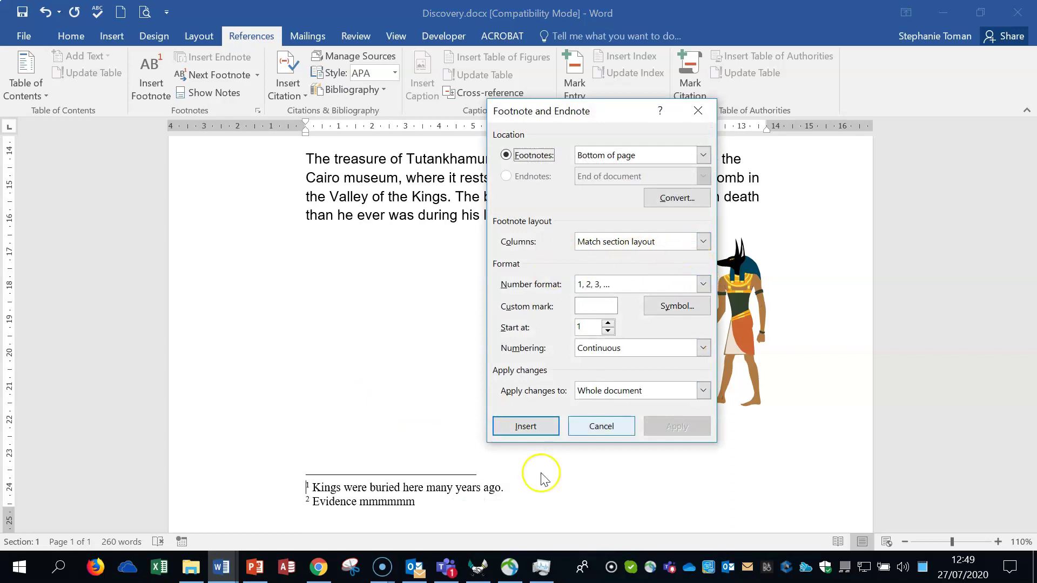
left_click(701, 111)
left_click(796, 491)
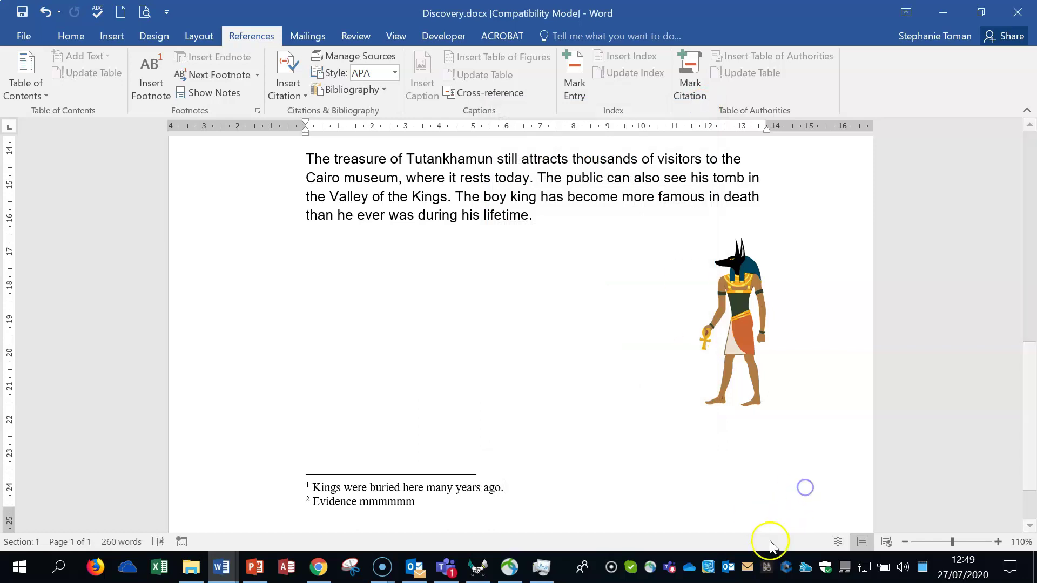
left_click(1025, 16)
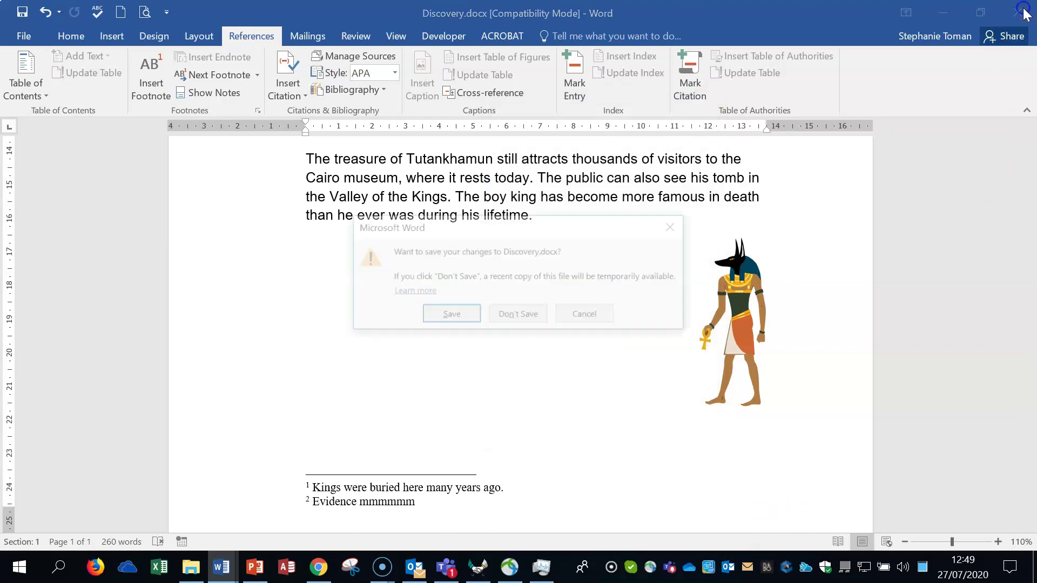
left_click(510, 316)
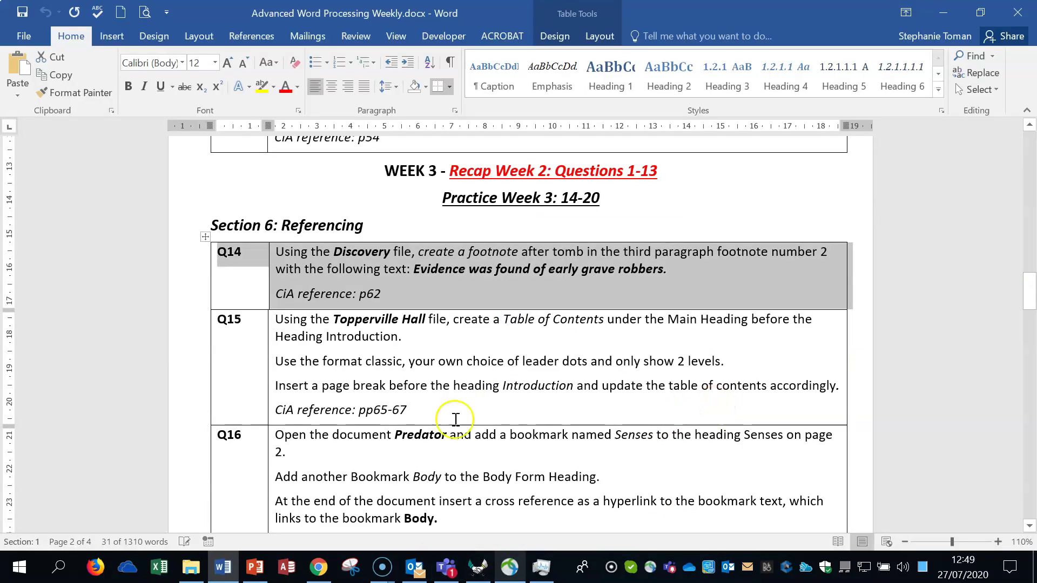
Select the Q15 row, then open Topperville Hall.docx from the workfiles folder
left_click(194, 375)
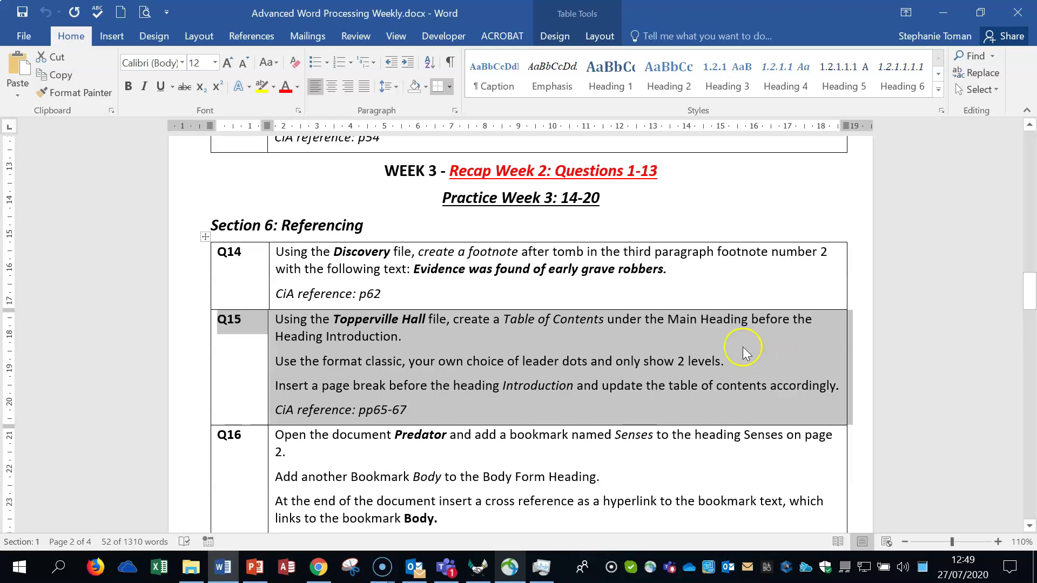
left_click(943, 13)
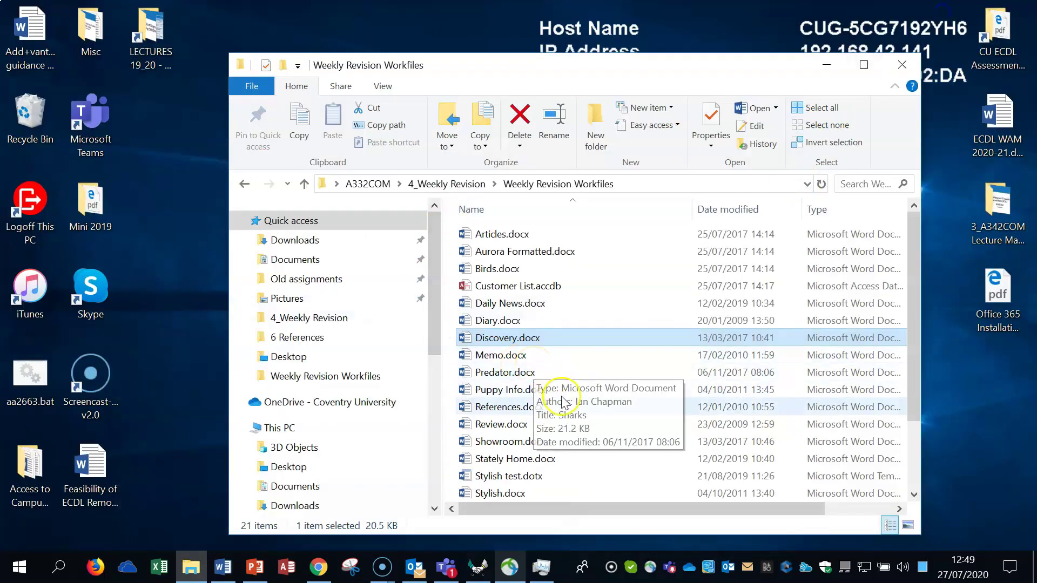
scroll(516, 478, "down", 2)
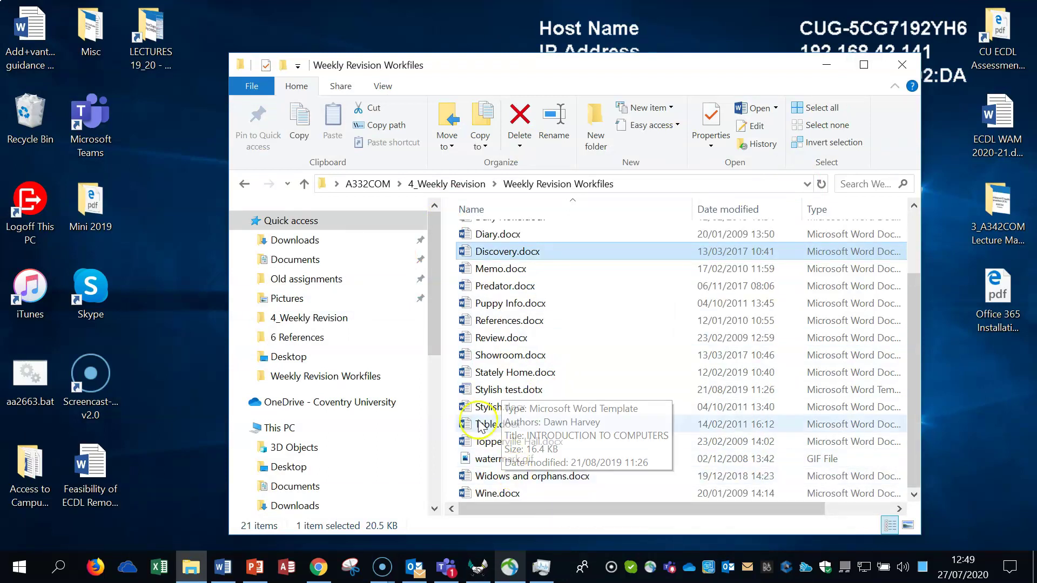
double_click(503, 444)
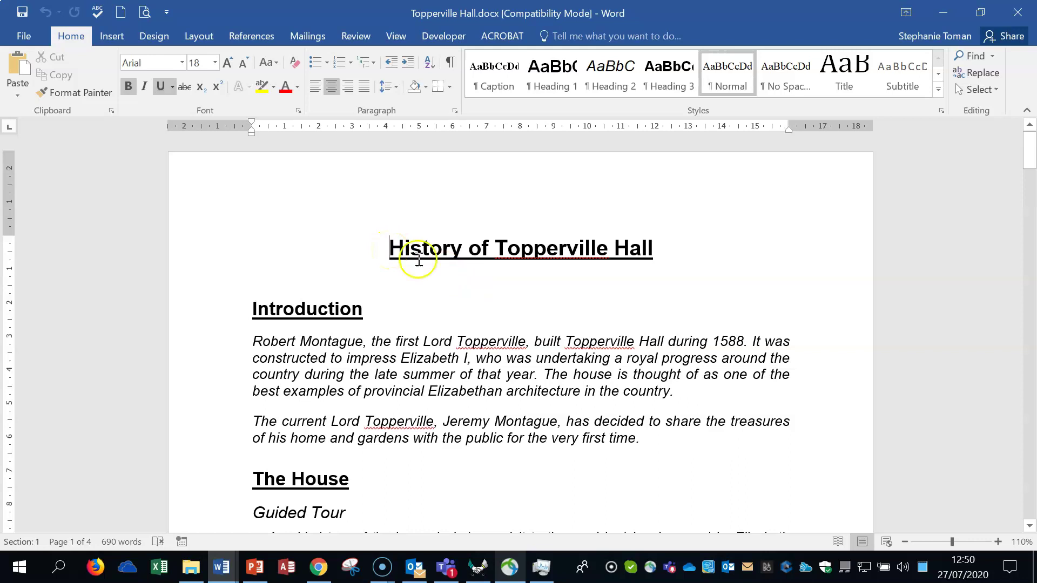
Add a blank line below the History of Topperville Hall title
left_click(536, 285)
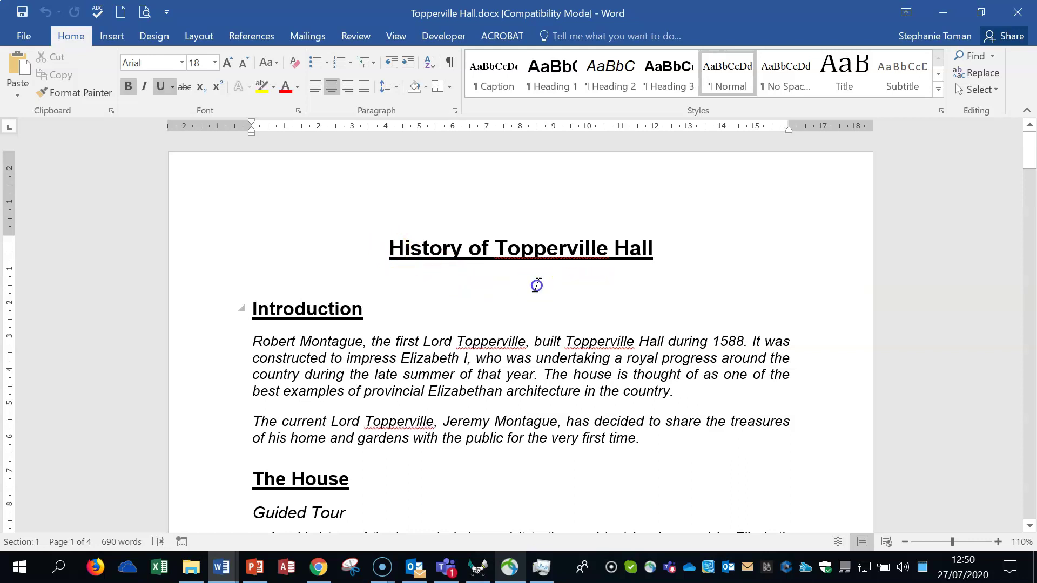
left_click(663, 254)
key("Return")
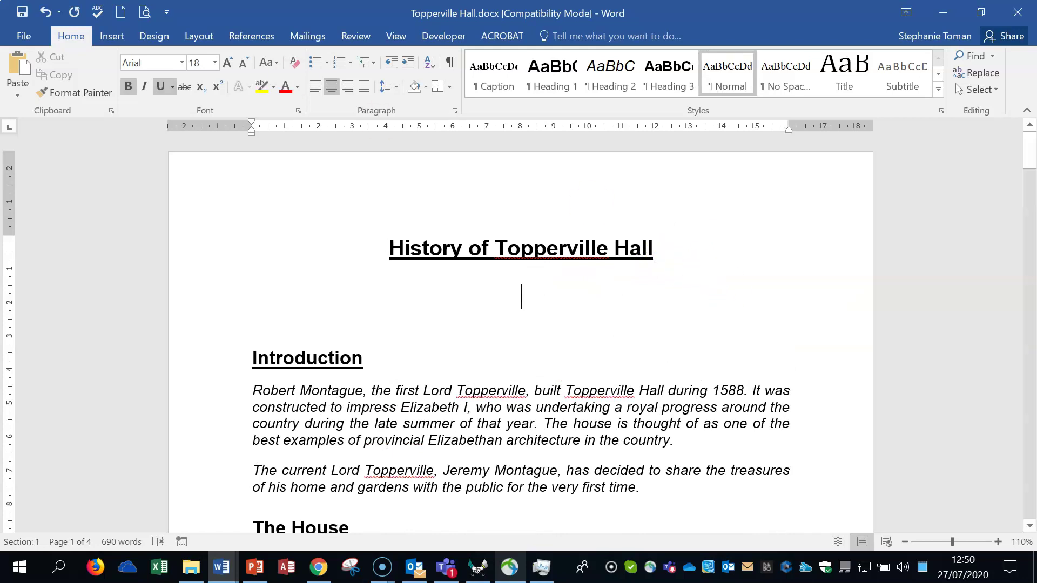
Insert a custom table of contents: Classic format, 2 levels, dashed tab leader
left_click(269, 35)
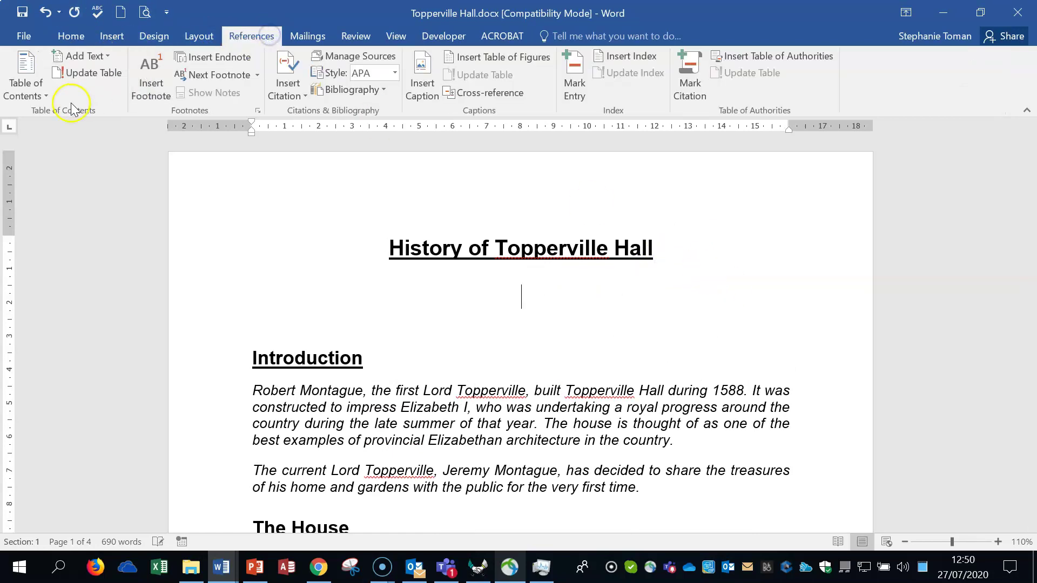
left_click(39, 91)
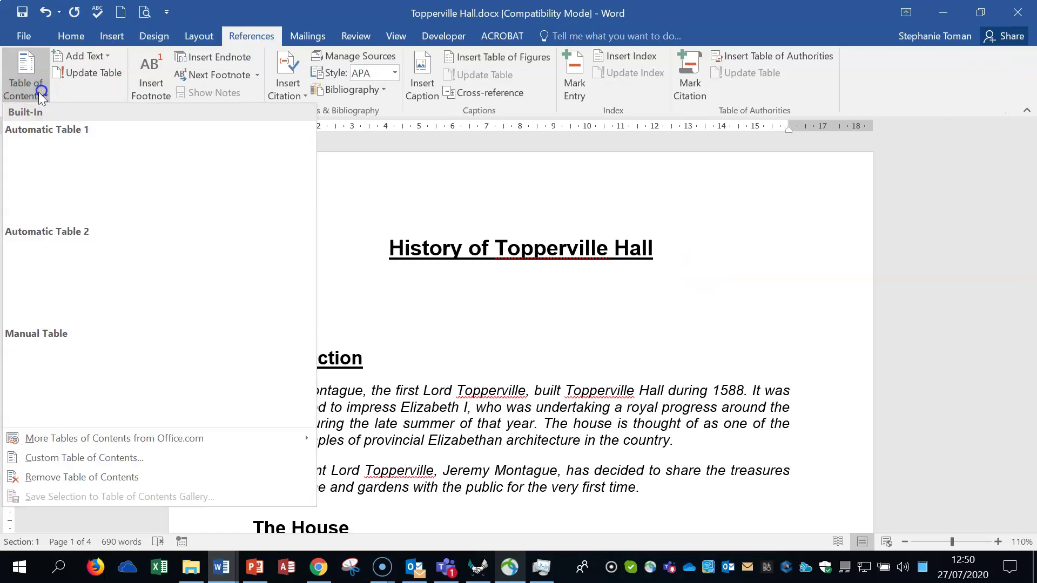
left_click(111, 459)
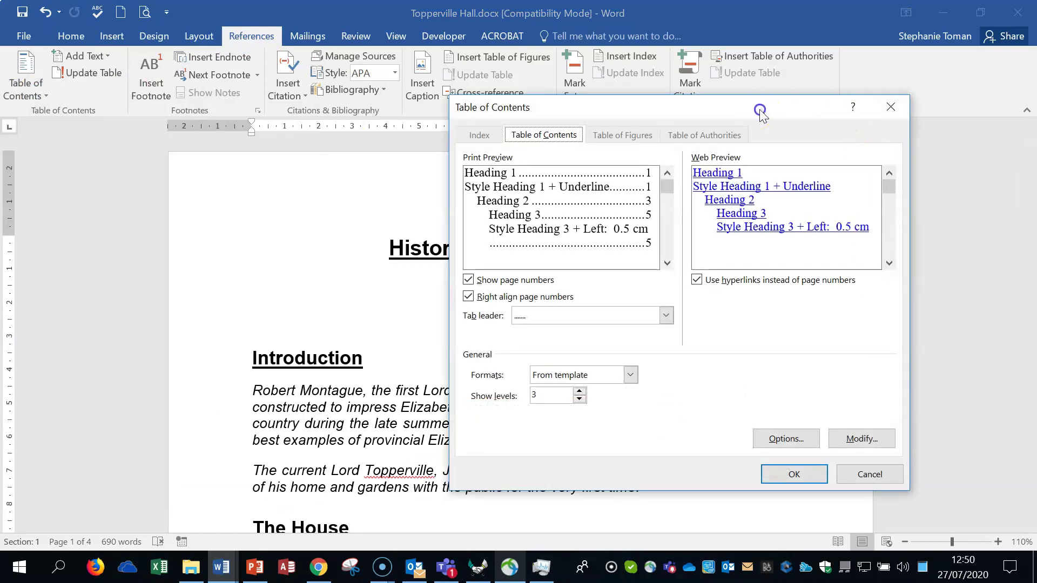
left_click_drag(760, 112, 806, 124)
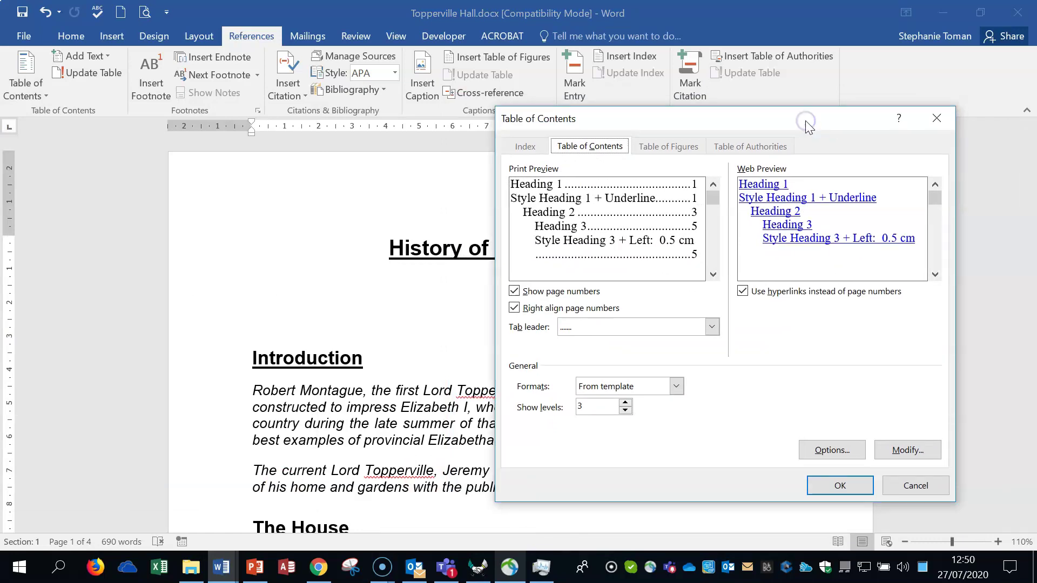
left_click(676, 386)
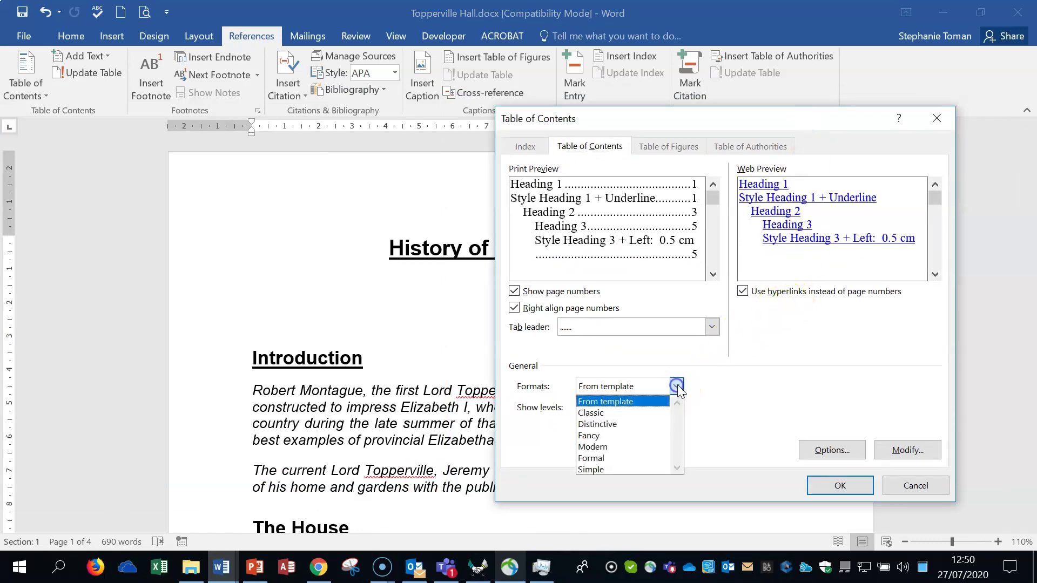
left_click(644, 413)
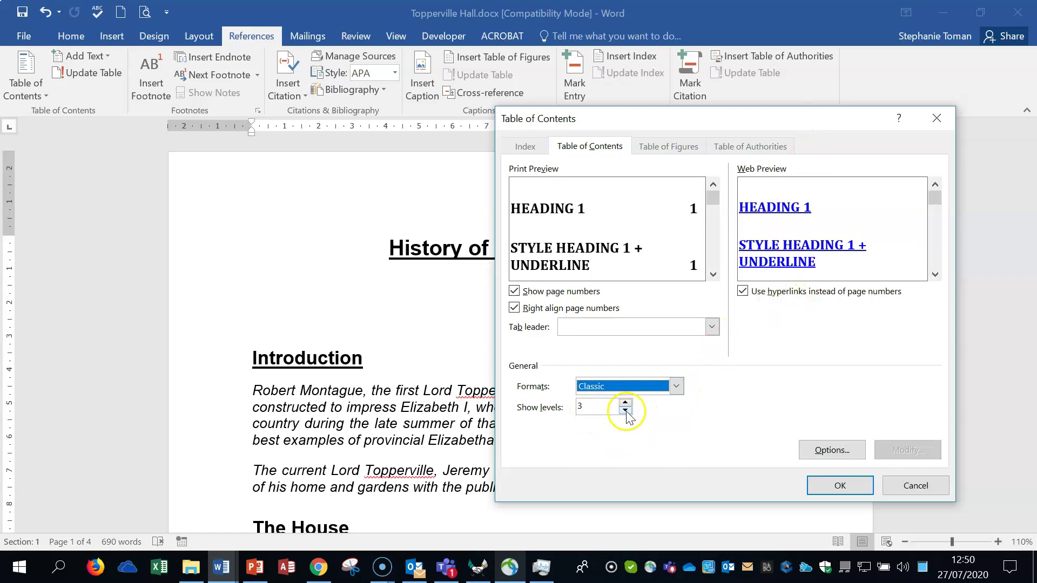
left_click(625, 411)
left_click(712, 326)
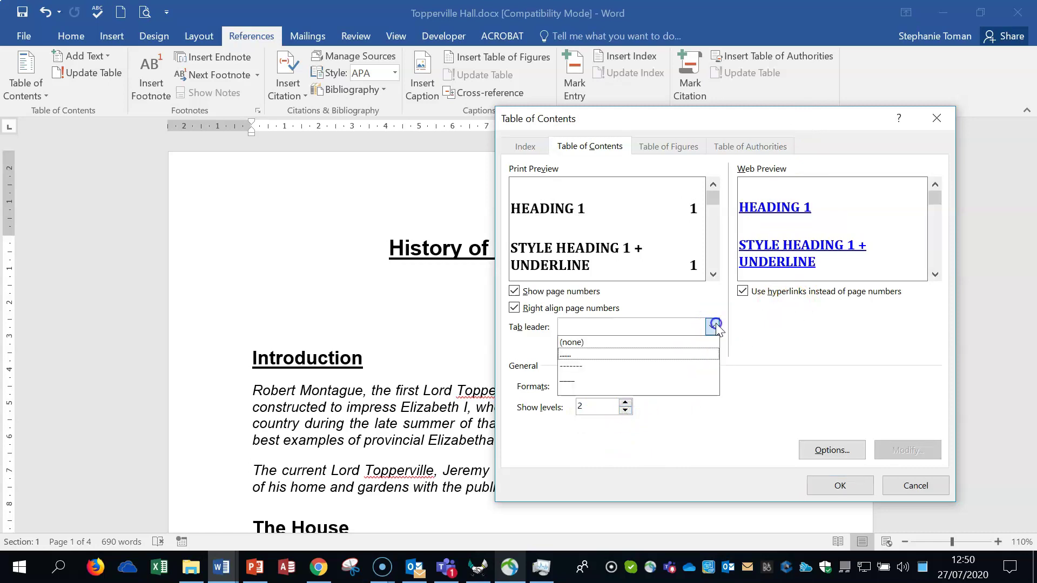
left_click(606, 368)
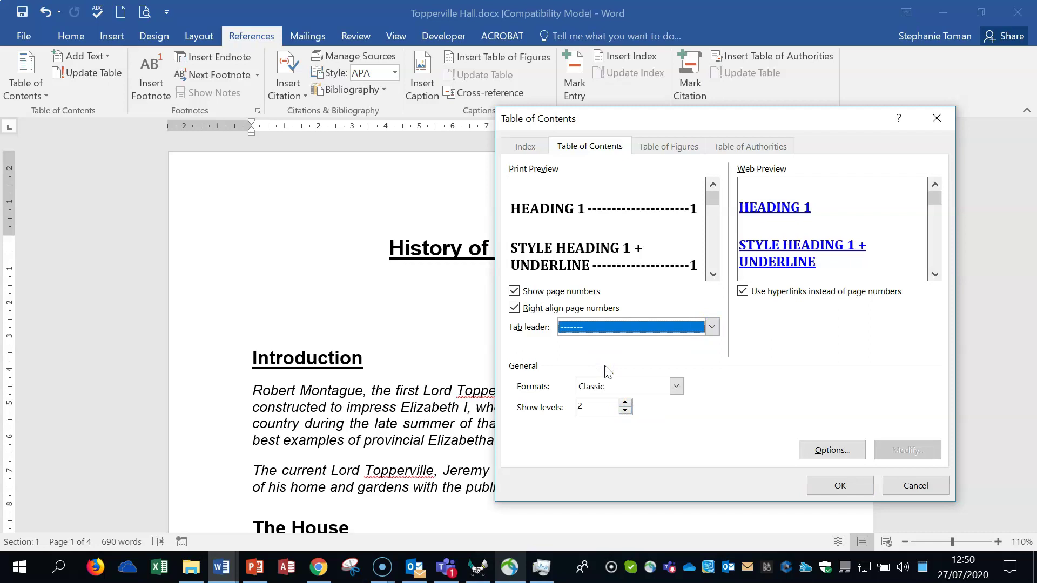
left_click(841, 486)
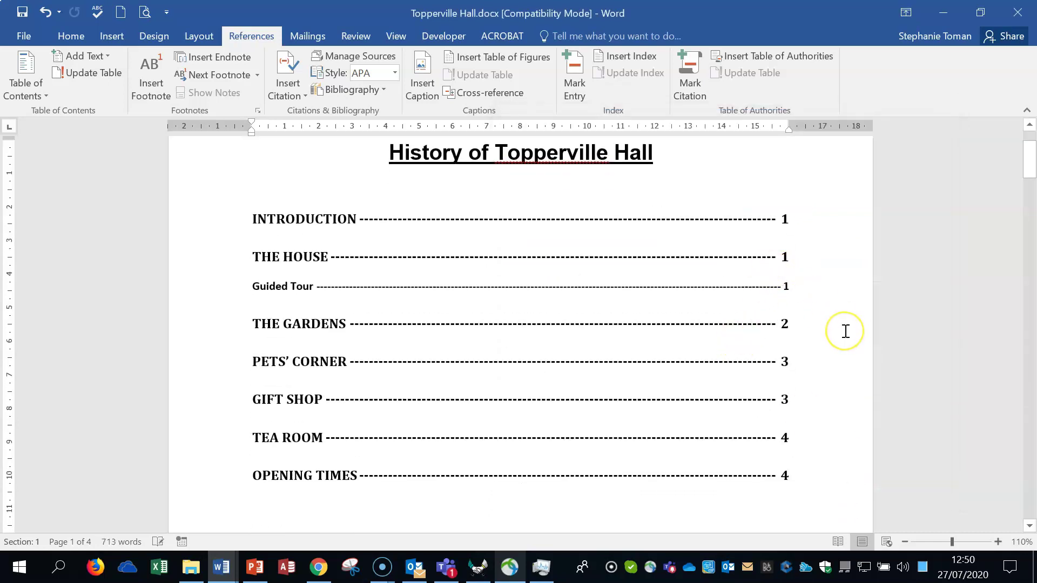
Start the Introduction heading on a new page with a page break (Ctrl+Enter)
scroll(846, 331, "down", 4)
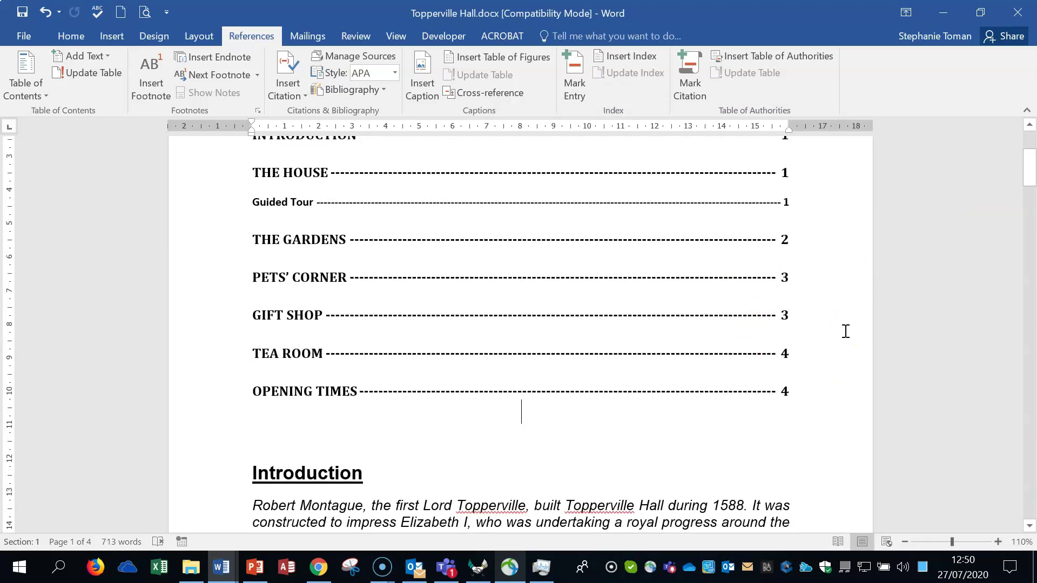
left_click(255, 347)
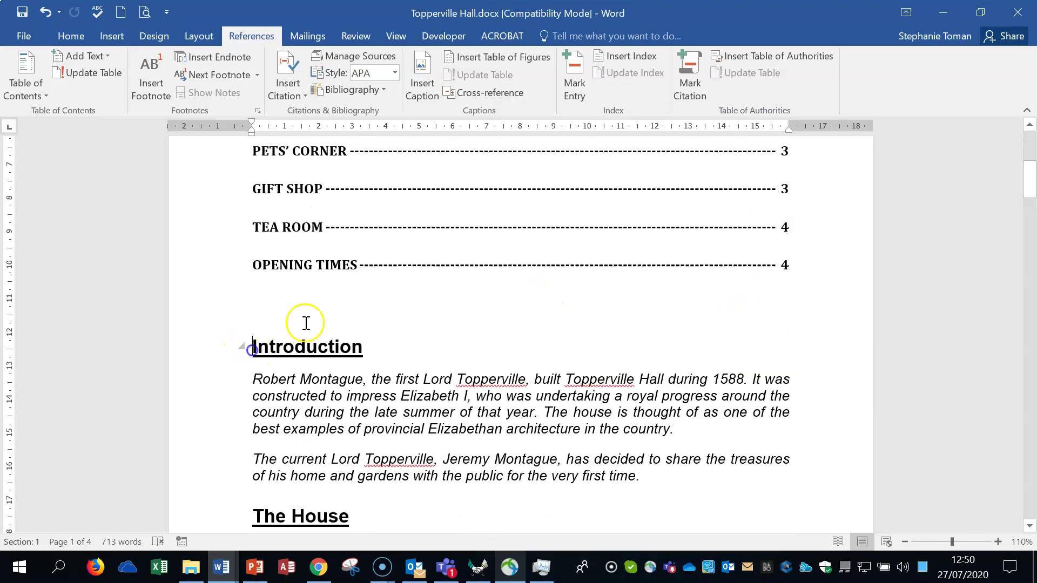
key("ctrl+Return")
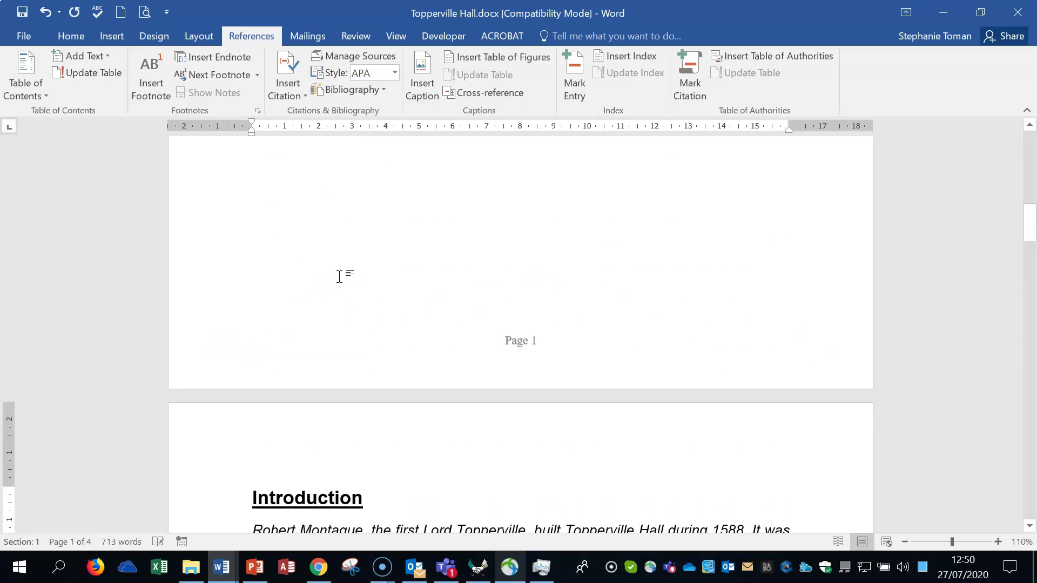
Update only the table of contents page numbers, moving Gift Shop to page 4
scroll(416, 292, "up", 5)
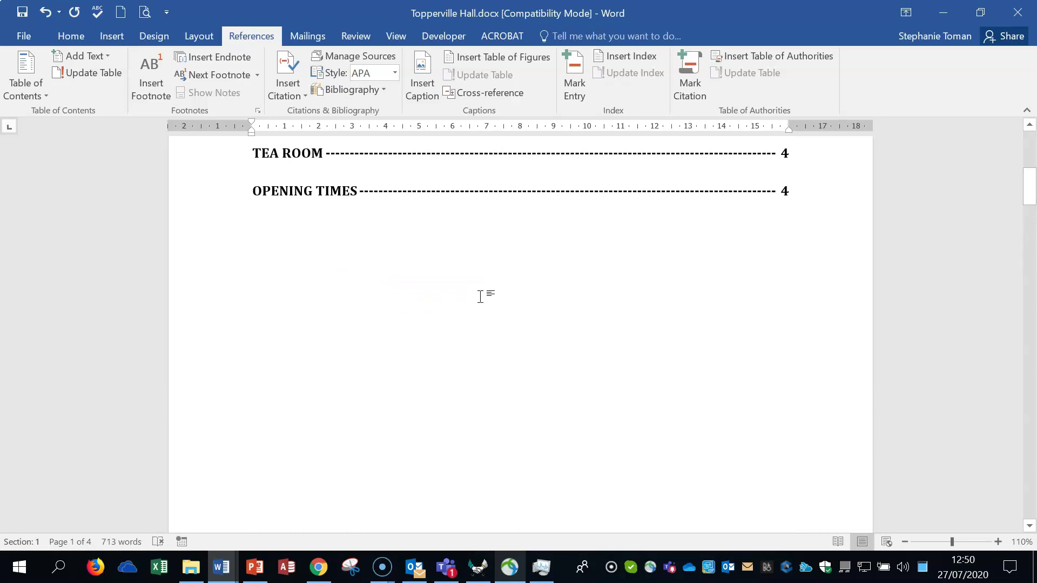
scroll(480, 296, "up", 6)
right_click(504, 356)
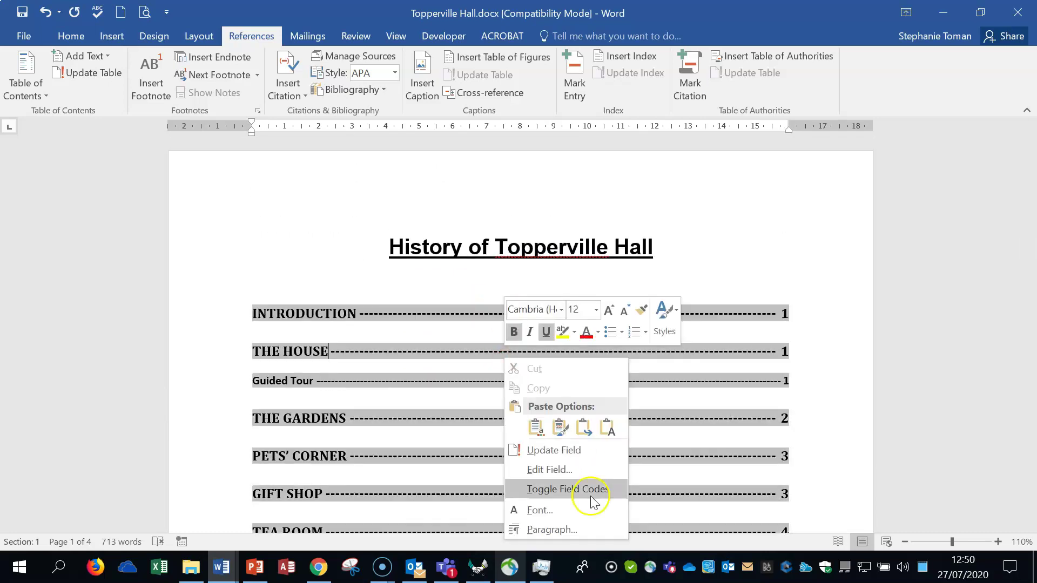
left_click(562, 450)
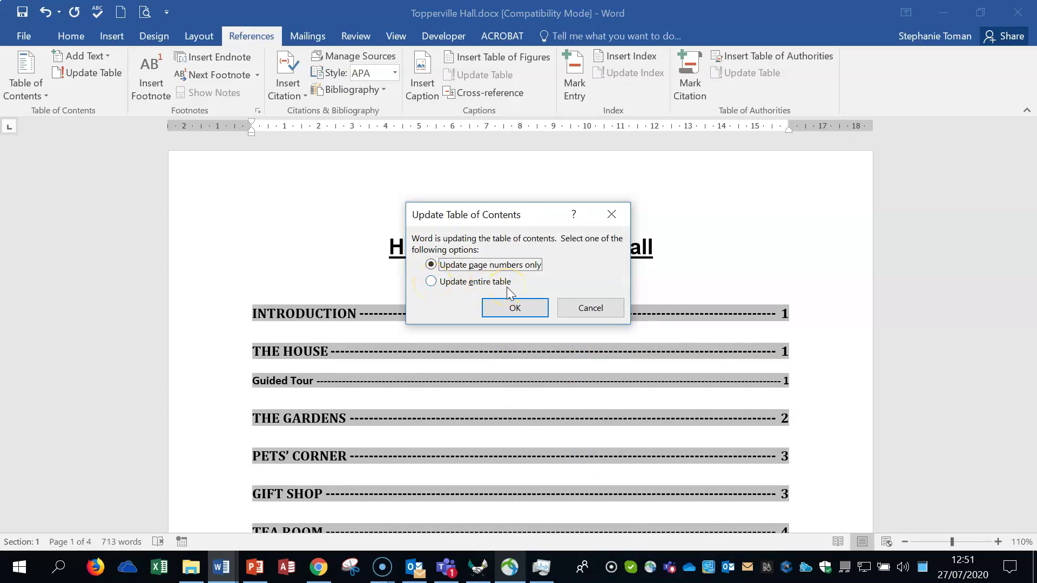
left_click(516, 308)
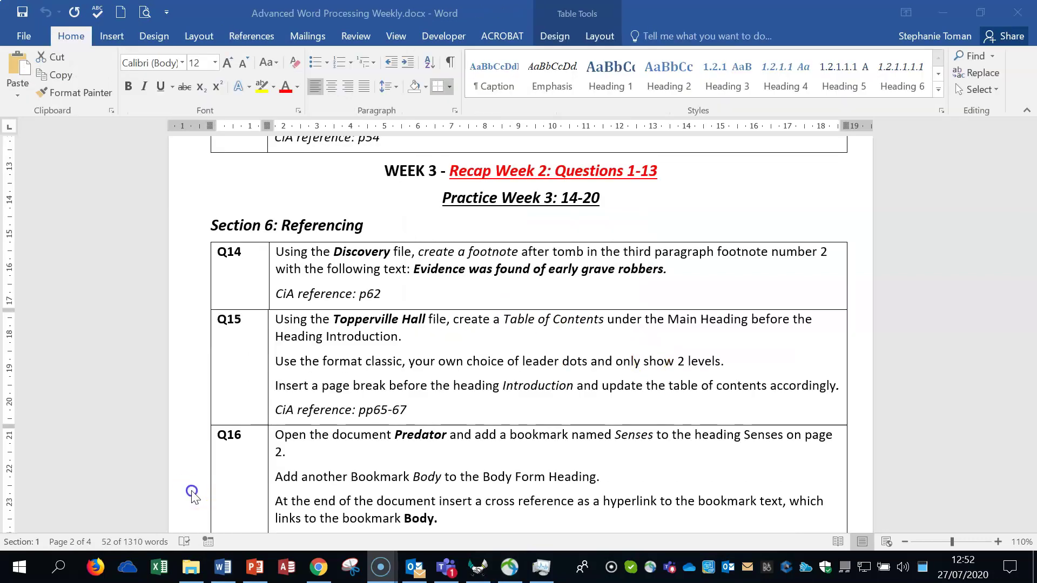
Select the Q16 task row, then open Predator.docx from the workfiles folder
left_click(193, 496)
scroll(601, 396, "down", 2)
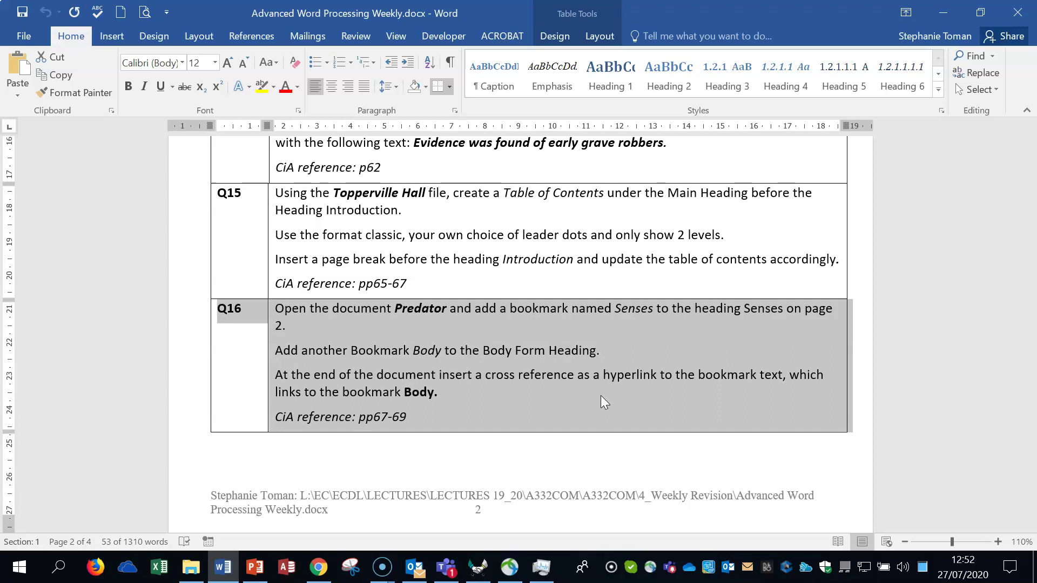
right_click(607, 403)
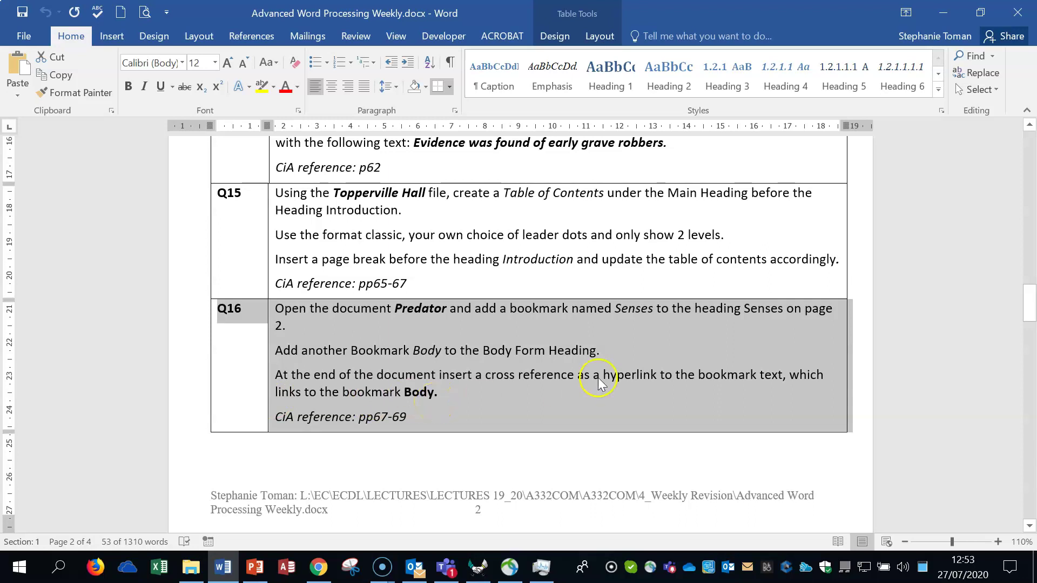
left_click(945, 12)
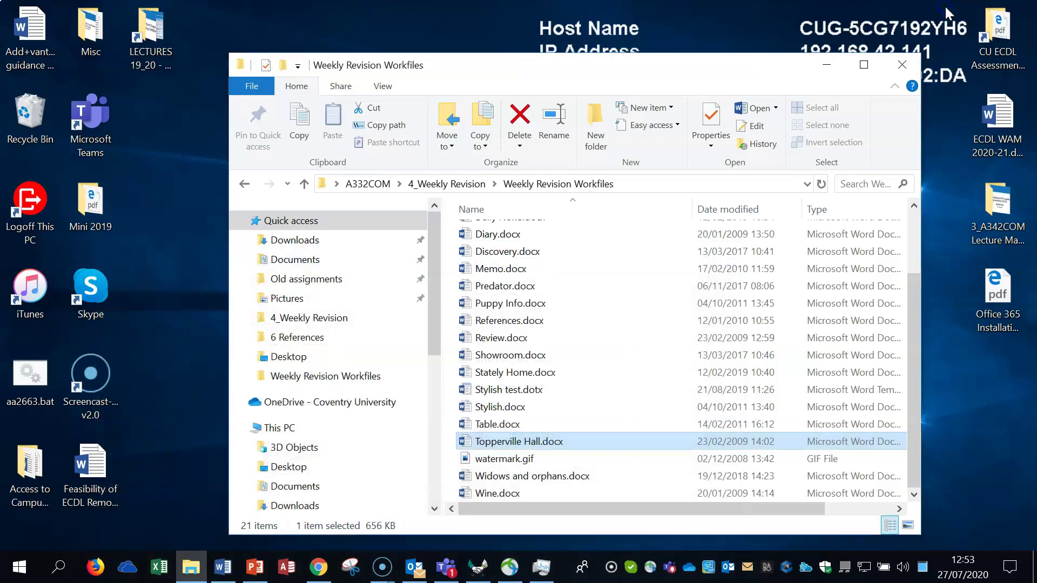
left_click(491, 286)
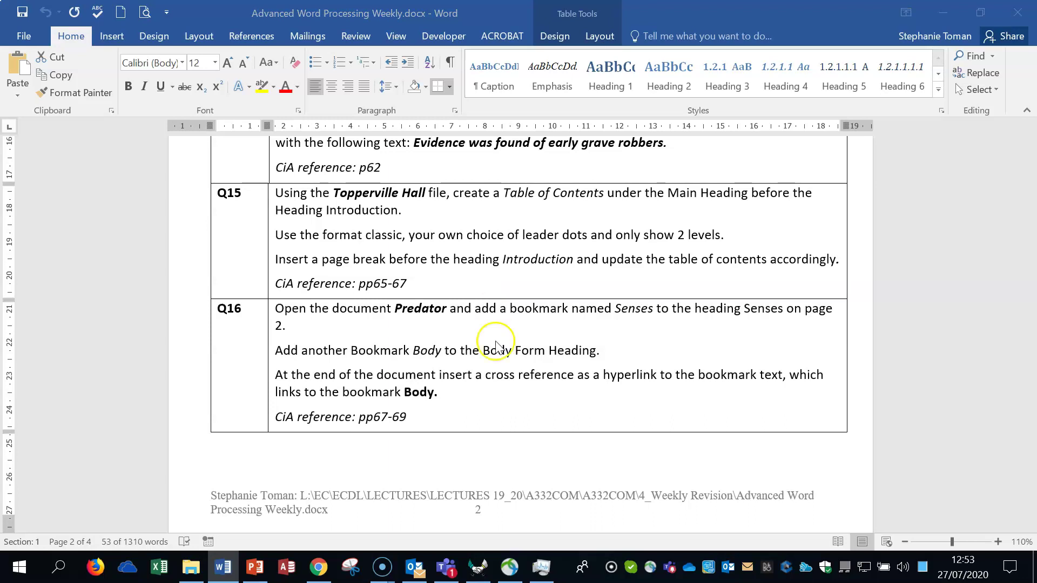
Check the existing bookmarks in the Bookmark dialog and close it unchanged
left_click(112, 36)
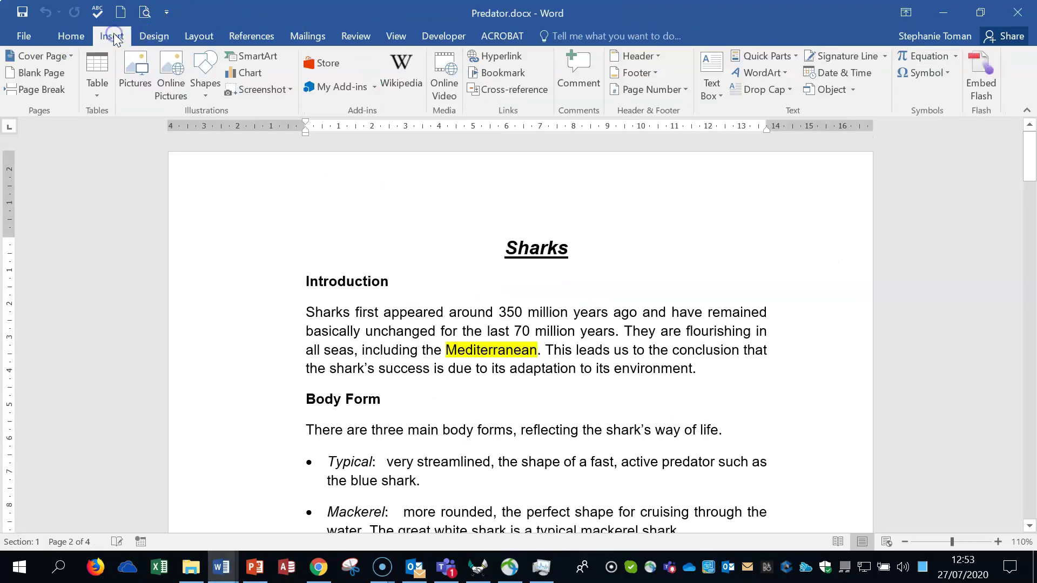
left_click(512, 75)
left_click_drag(707, 68, 624, 162)
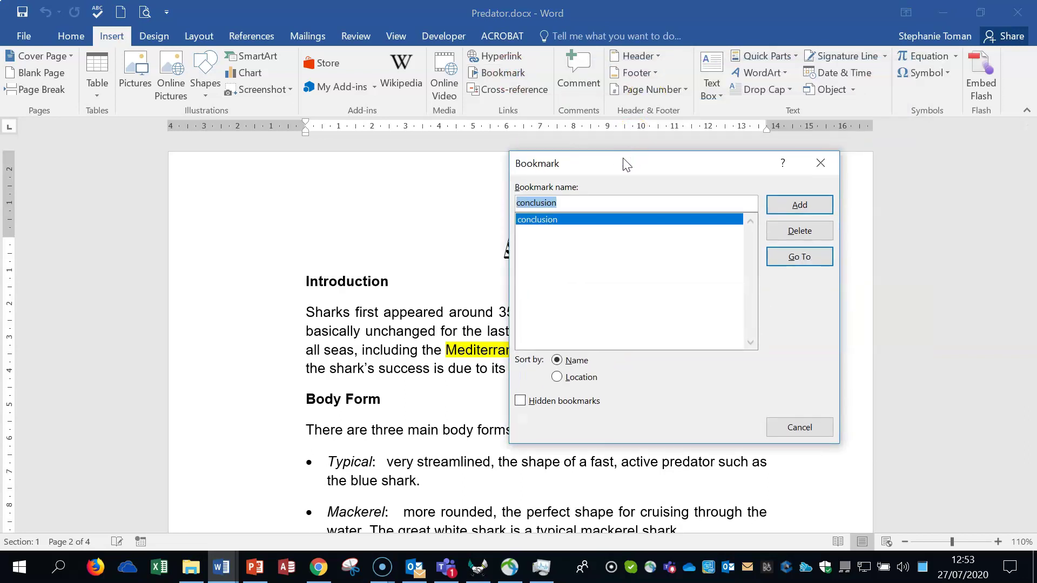
left_click(827, 161)
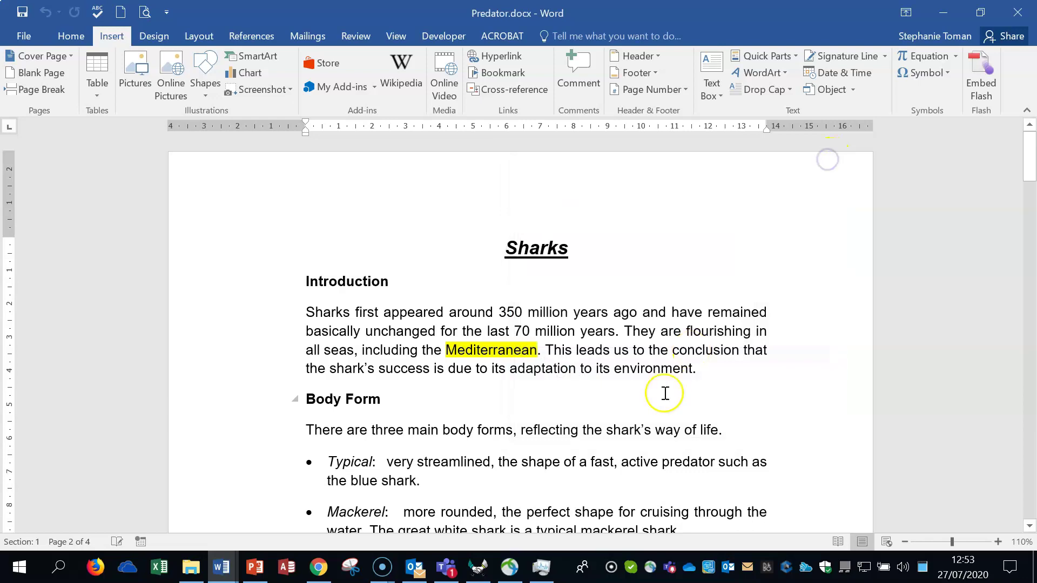
Select the Senses heading on page 2 and add it as bookmark 'Senses'
scroll(666, 392, "down", 20)
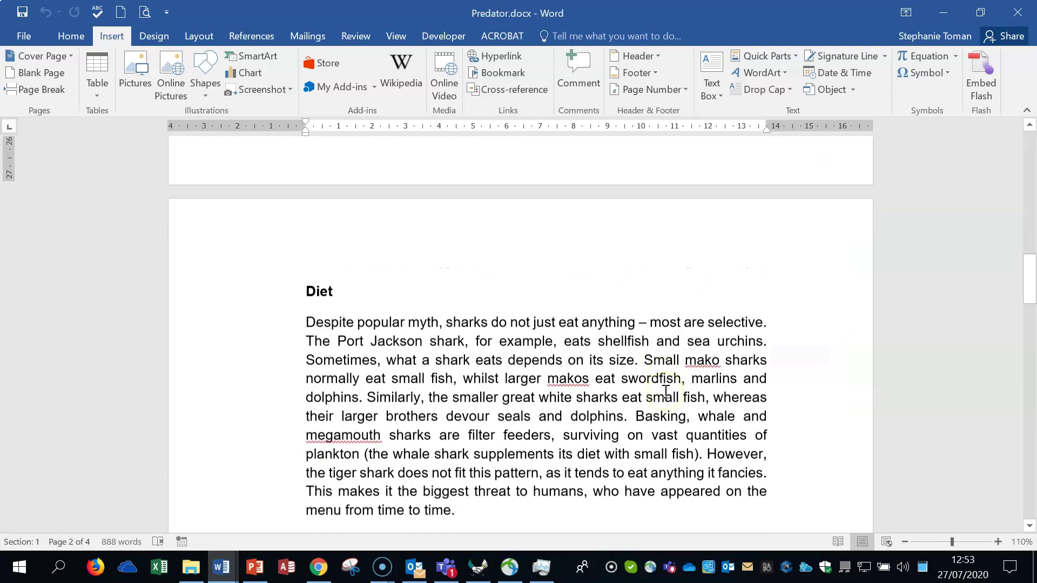
scroll(666, 393, "down", 6)
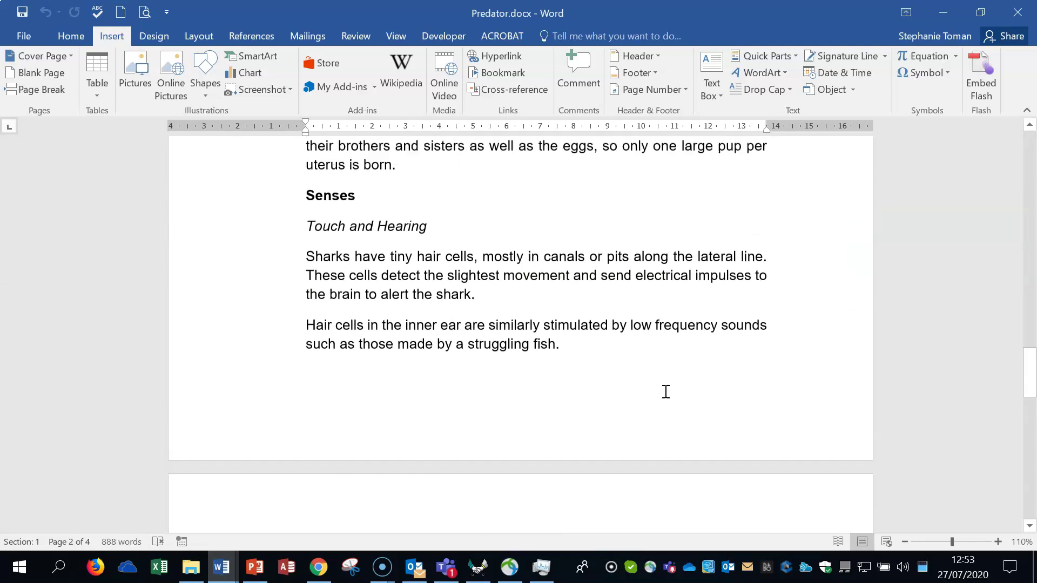
left_click(340, 404)
left_click(296, 335)
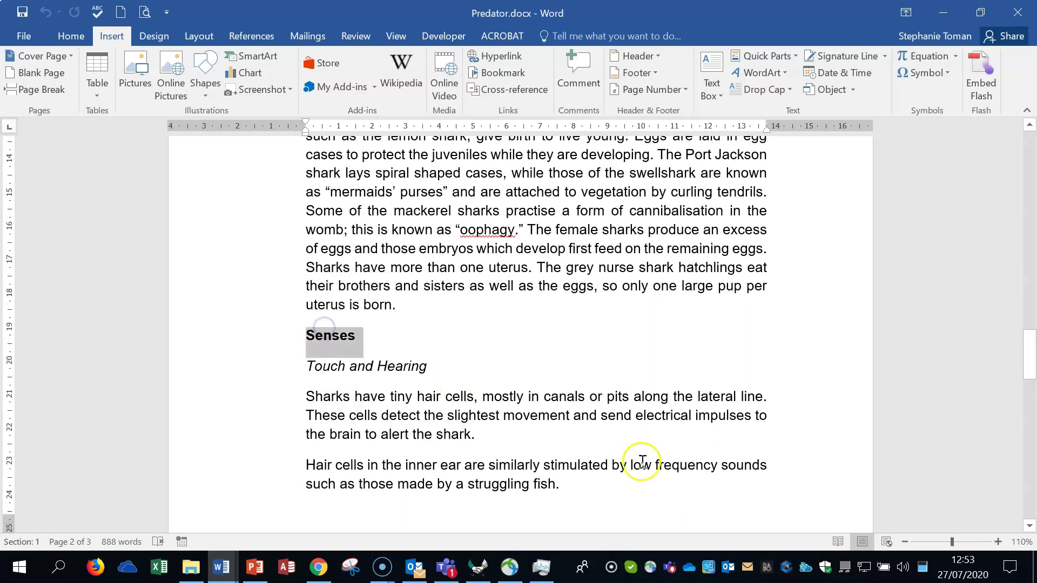
left_click(486, 80)
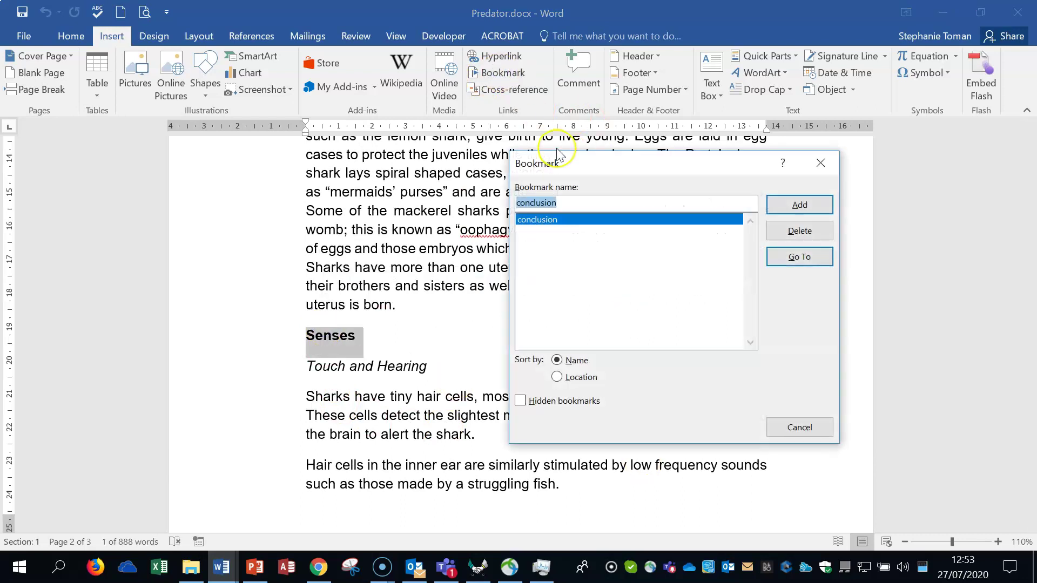
type("Senses")
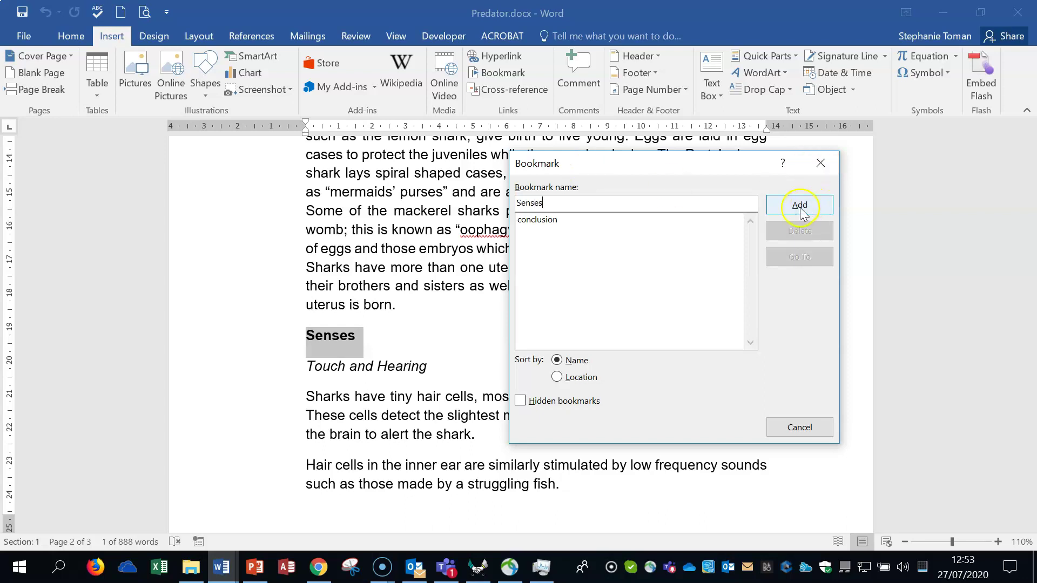
left_click(800, 206)
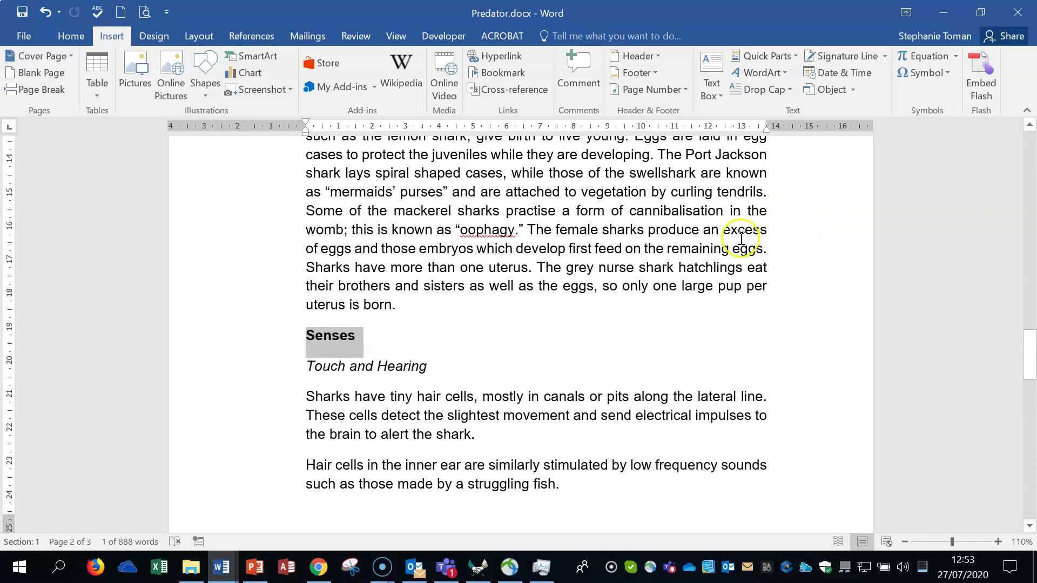
Select the Body Form heading on page 1 and add a bookmark named 'Body'
left_click(529, 217)
scroll(529, 216, "up", 15)
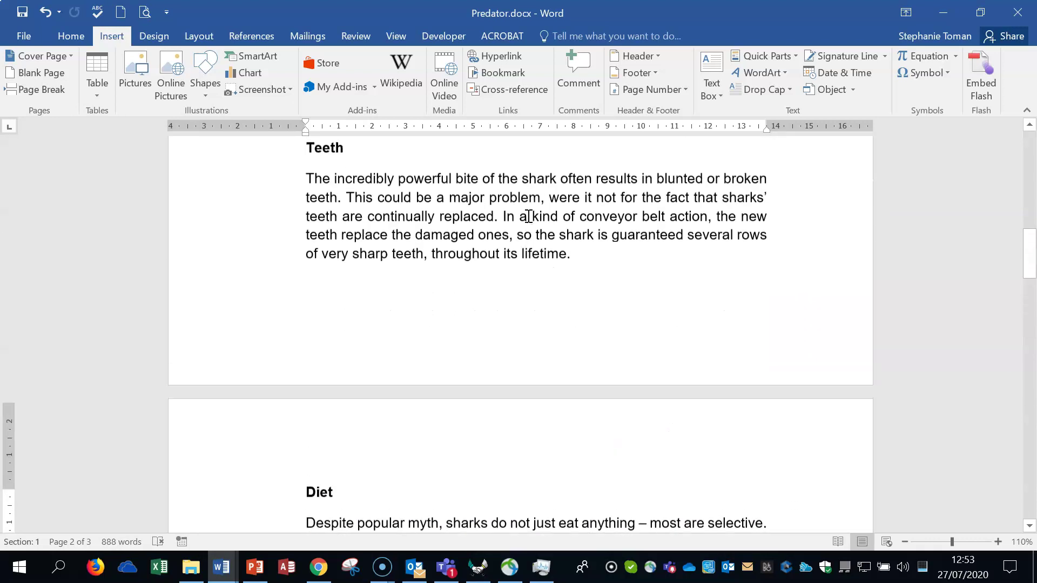
scroll(528, 217, "up", 20)
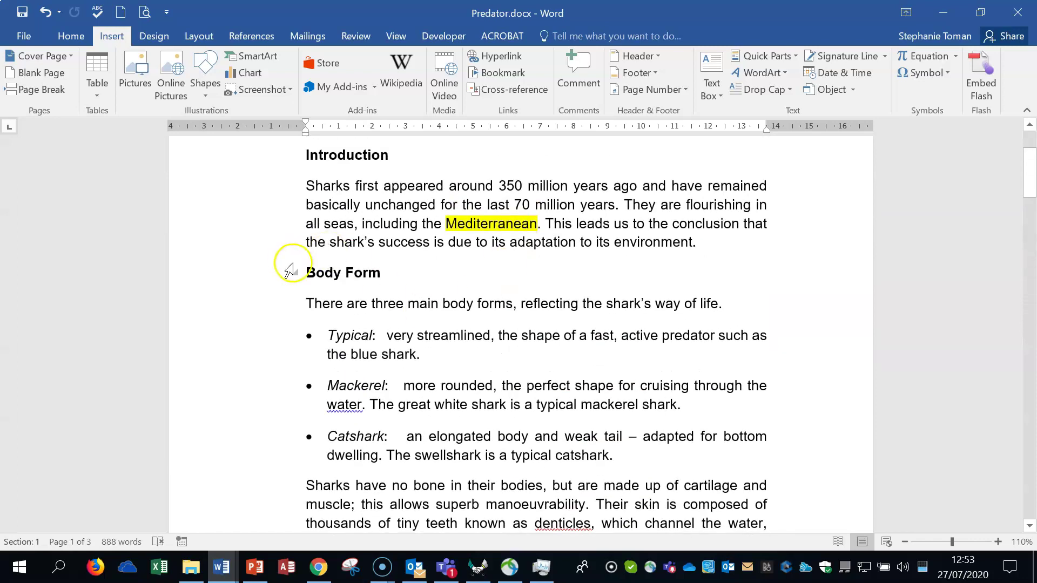
left_click_drag(304, 271, 374, 269)
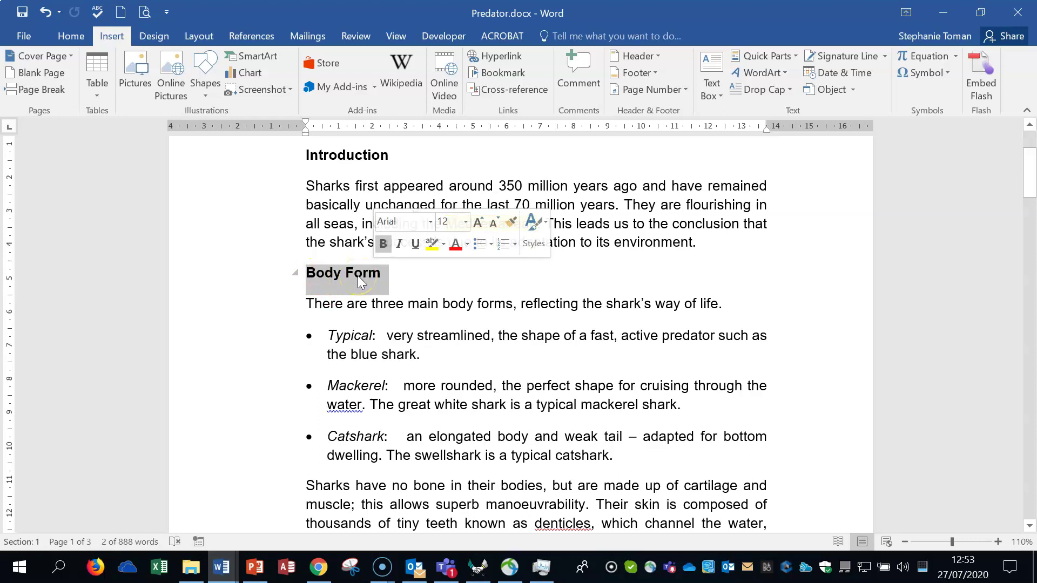
left_click(501, 74)
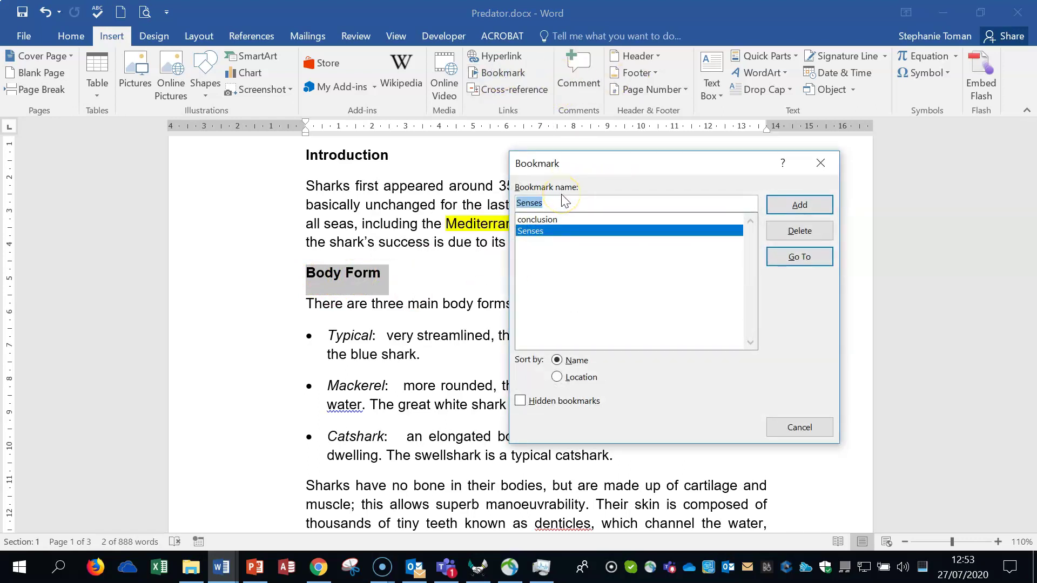
type("Bo")
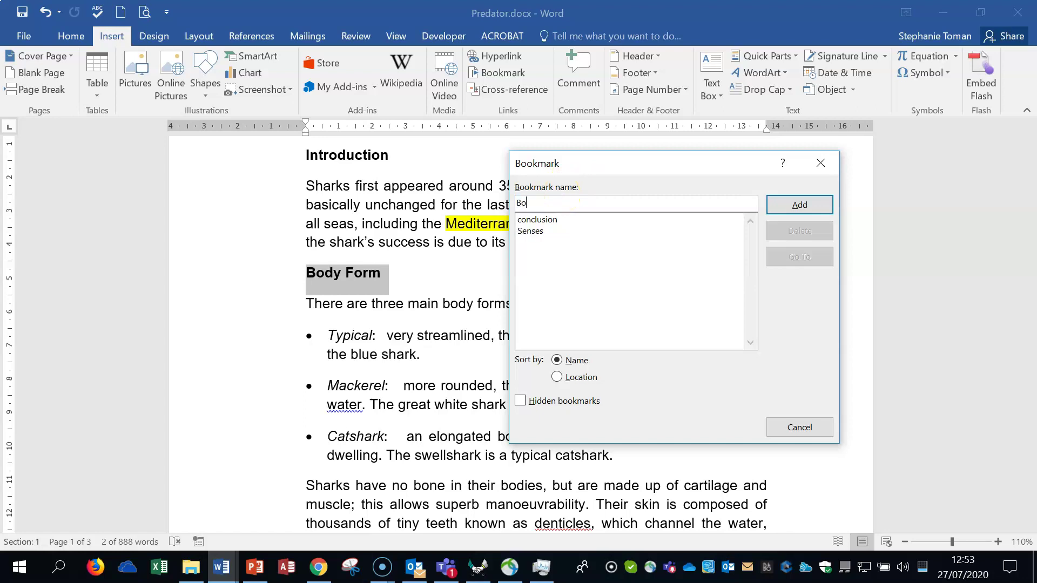
type("dy")
left_click(808, 204)
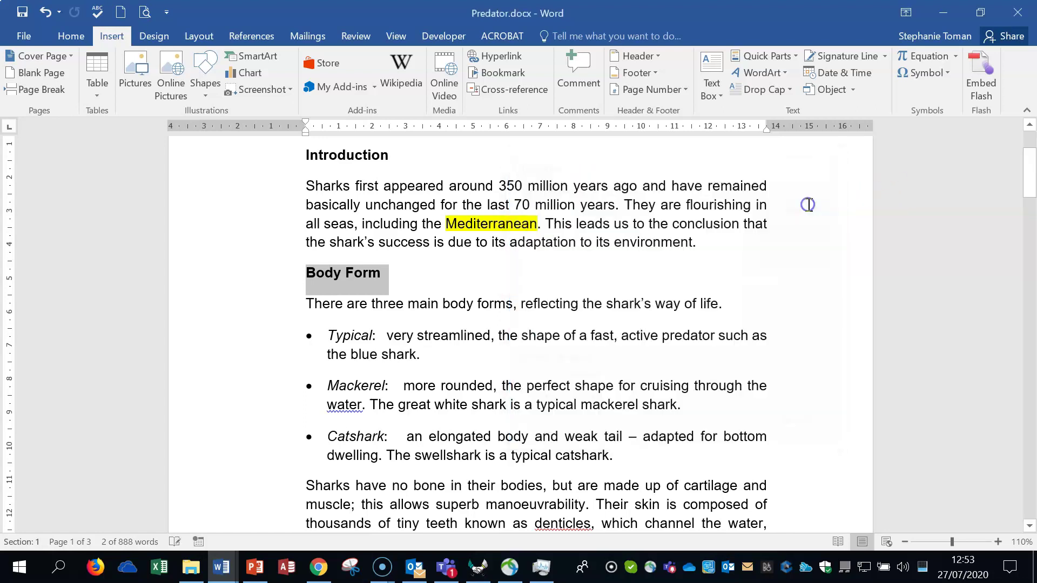
Place the cursor on the empty last line after the final list
left_click(709, 277)
scroll(714, 276, "down", 15)
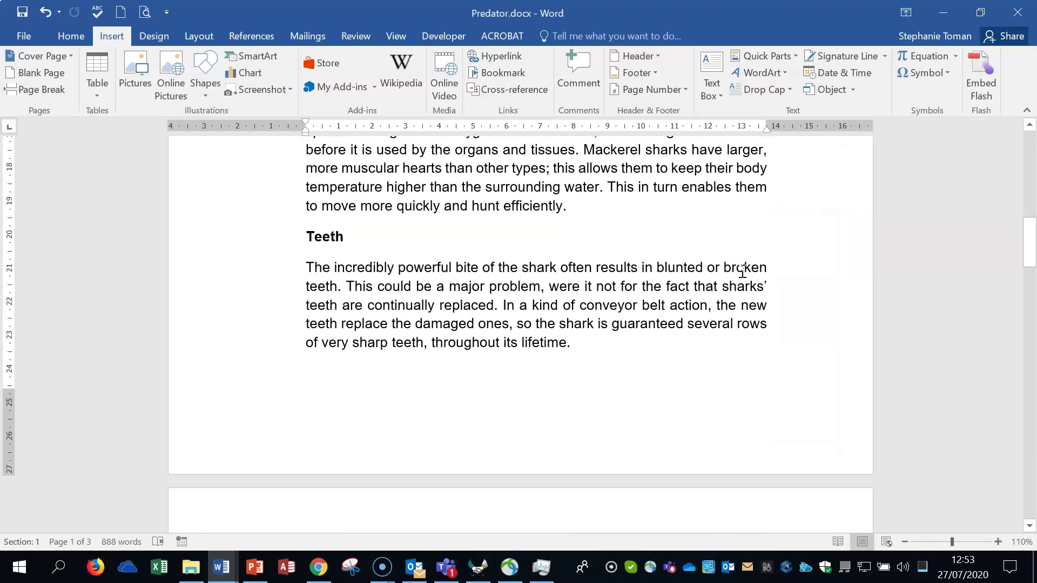
scroll(742, 271, "down", 18)
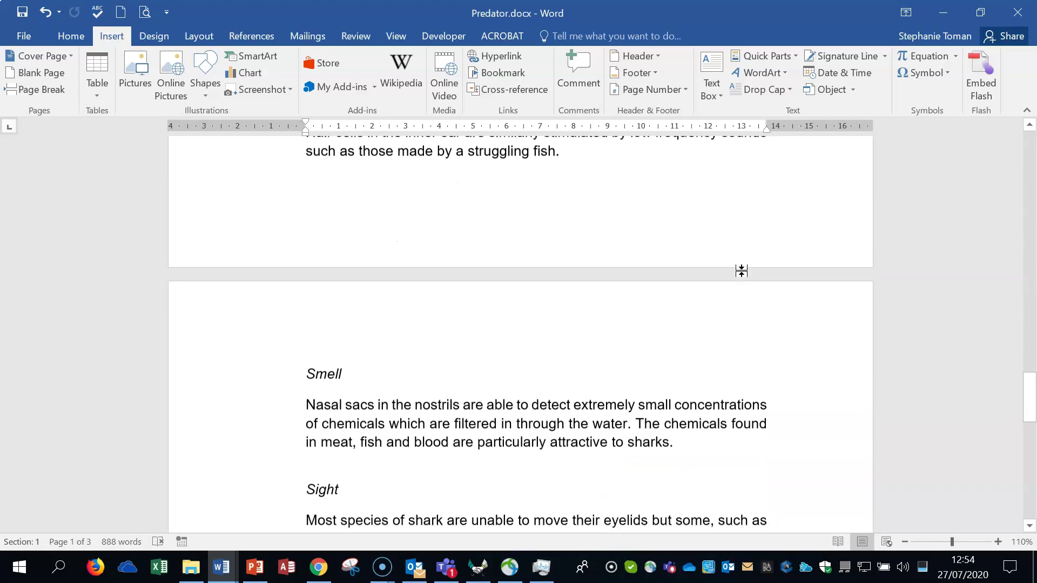
scroll(743, 271, "down", 10)
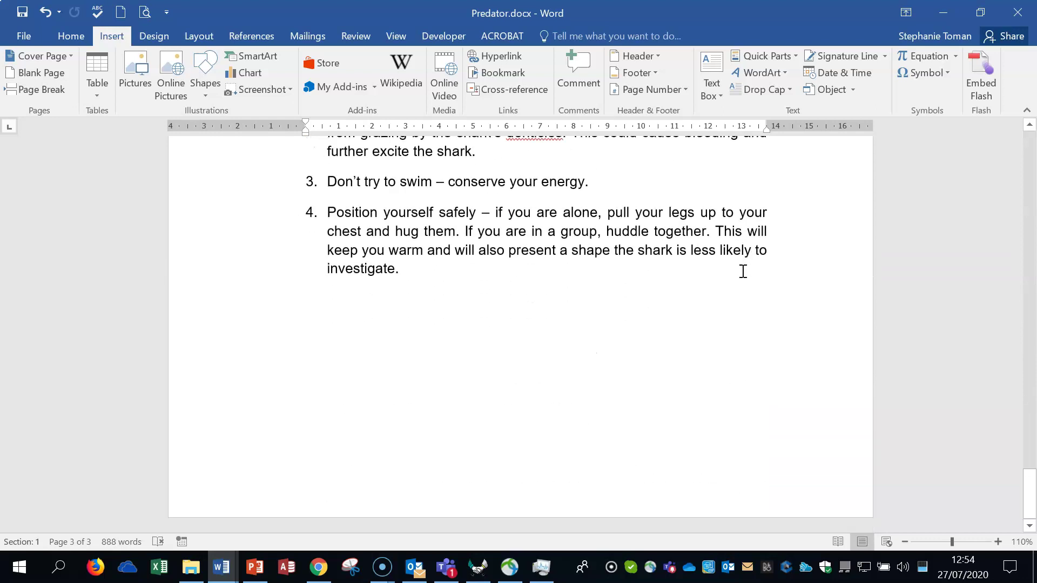
left_click(707, 295)
left_click(341, 303)
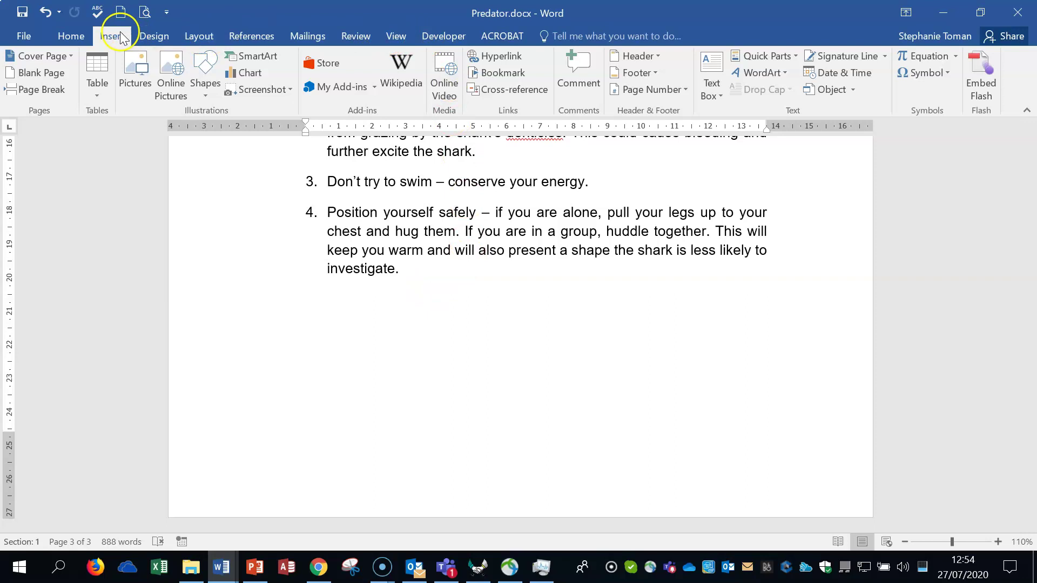
Insert a cross-reference to the Body bookmark, follow it to Body Form, then close Predator.docx
left_click(522, 91)
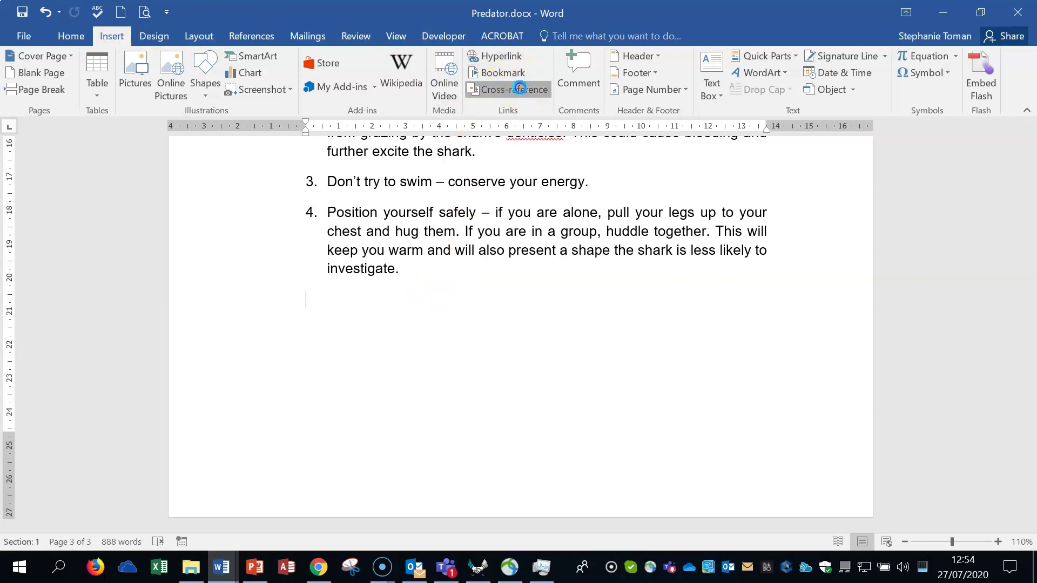
left_click(670, 203)
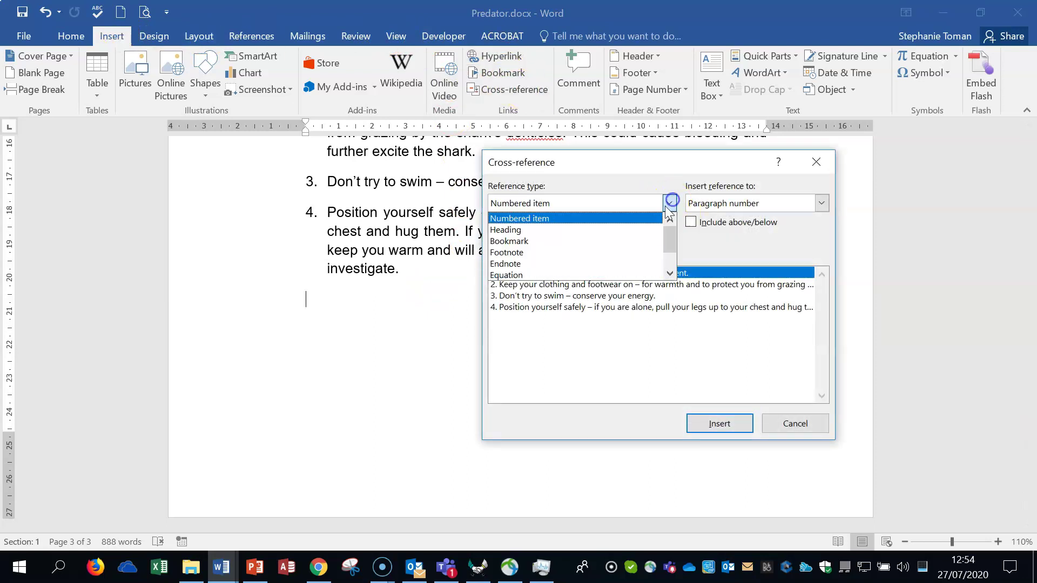
left_click(592, 243)
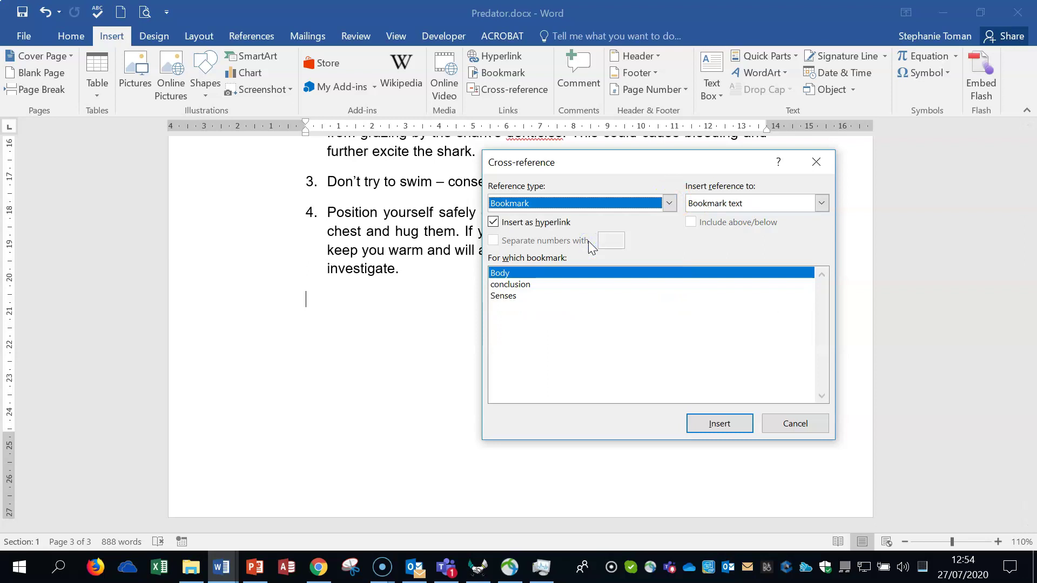
left_click(516, 277)
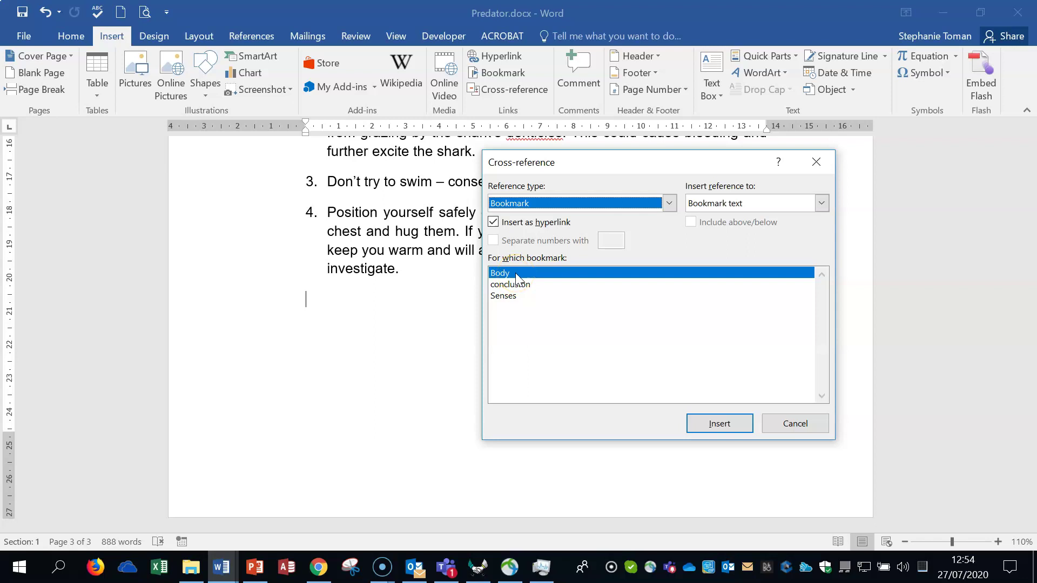
left_click(822, 204)
left_click(720, 423)
left_click(796, 424)
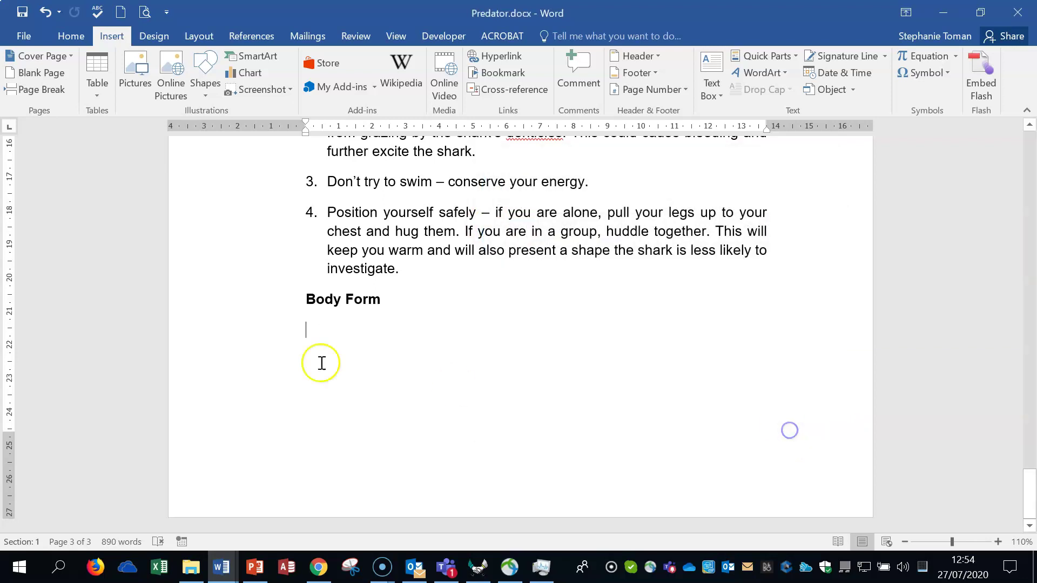
left_click(334, 306, "ctrl")
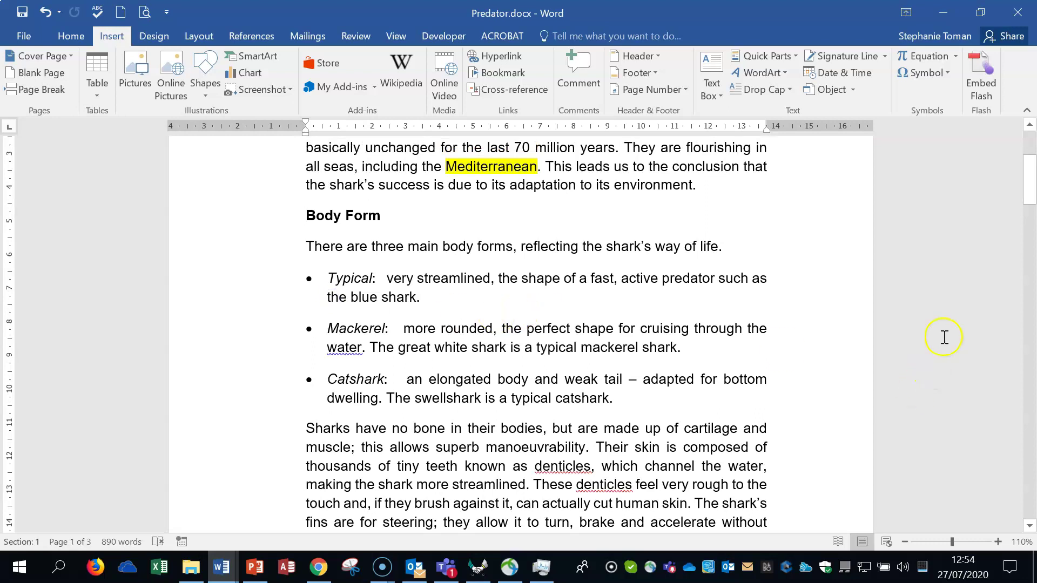
left_click(1019, 13)
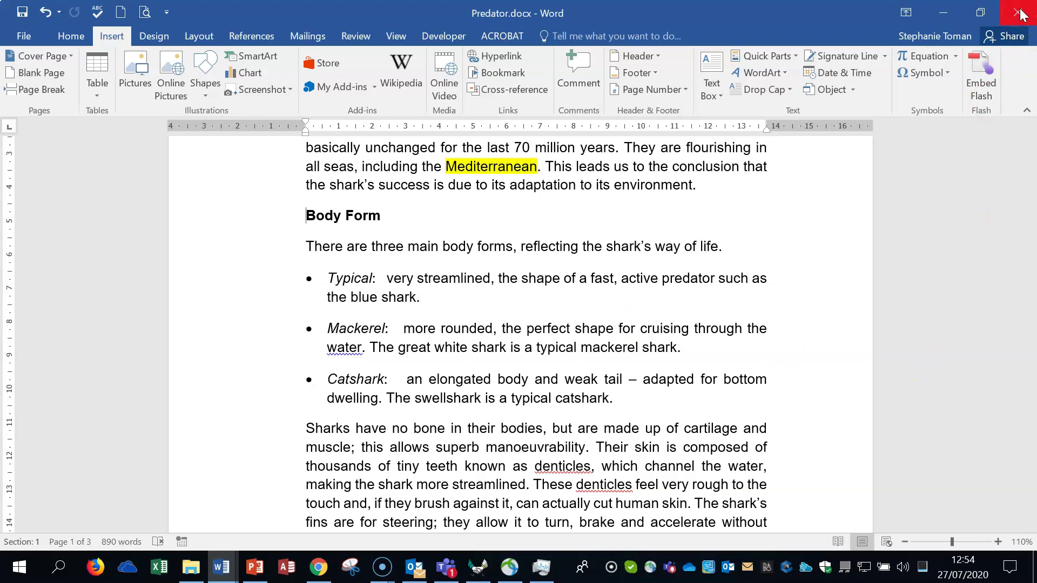
Close Predator.docx without saving and read task Q17 on the task sheet
left_click(562, 319)
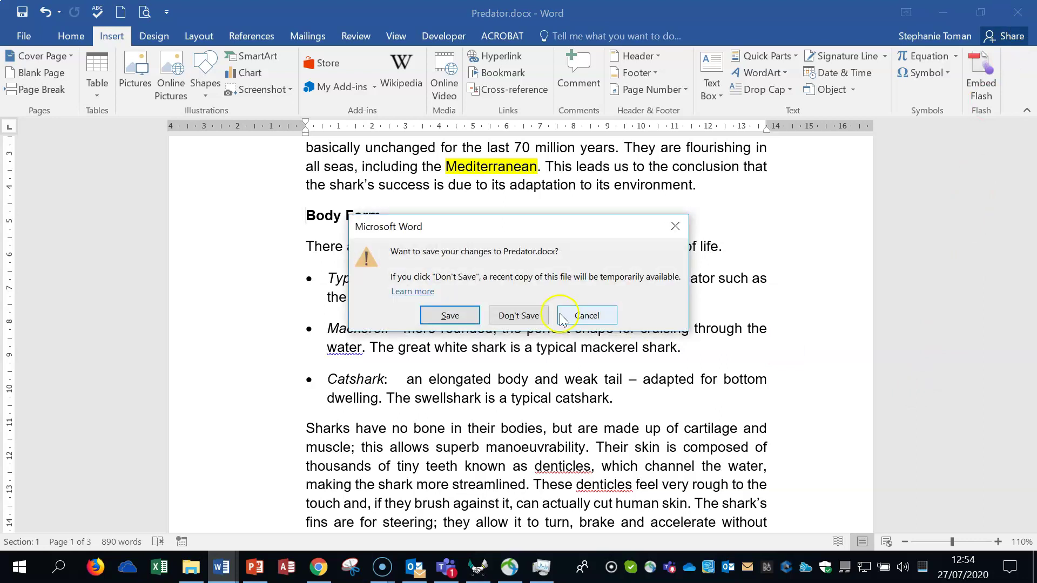
left_click(508, 317)
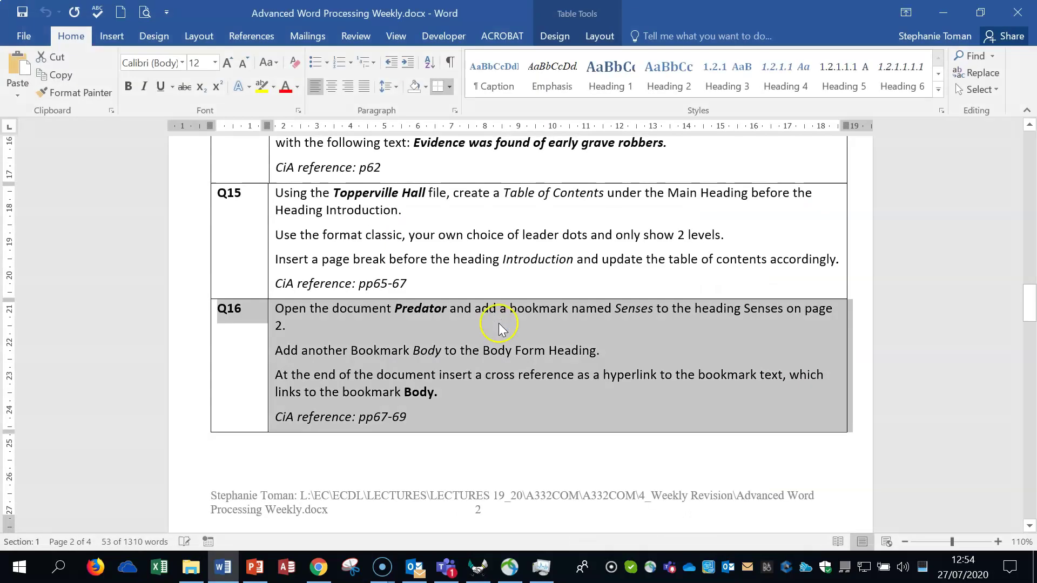
scroll(428, 411, "down", 10)
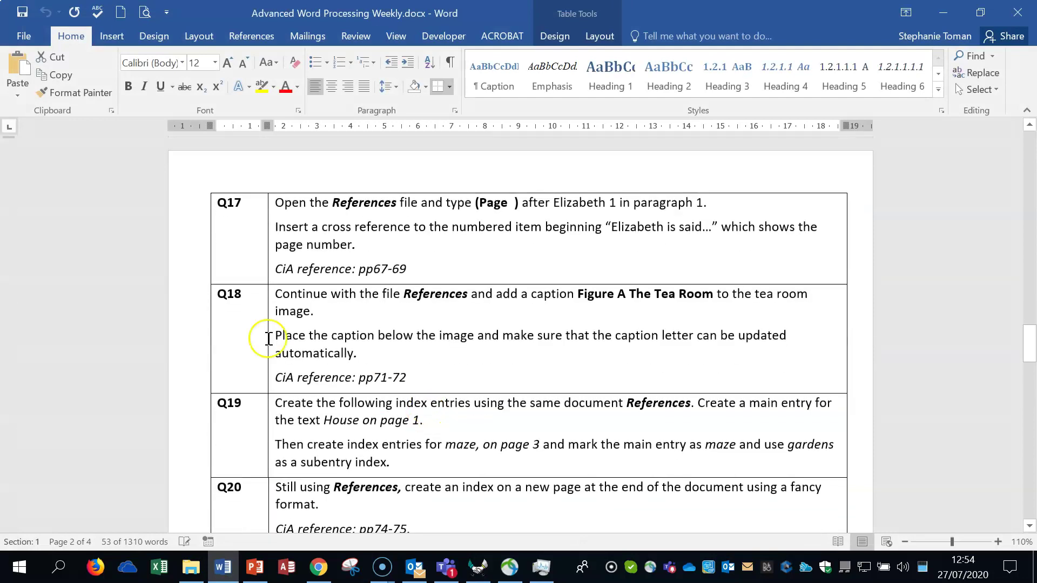
left_click(200, 262)
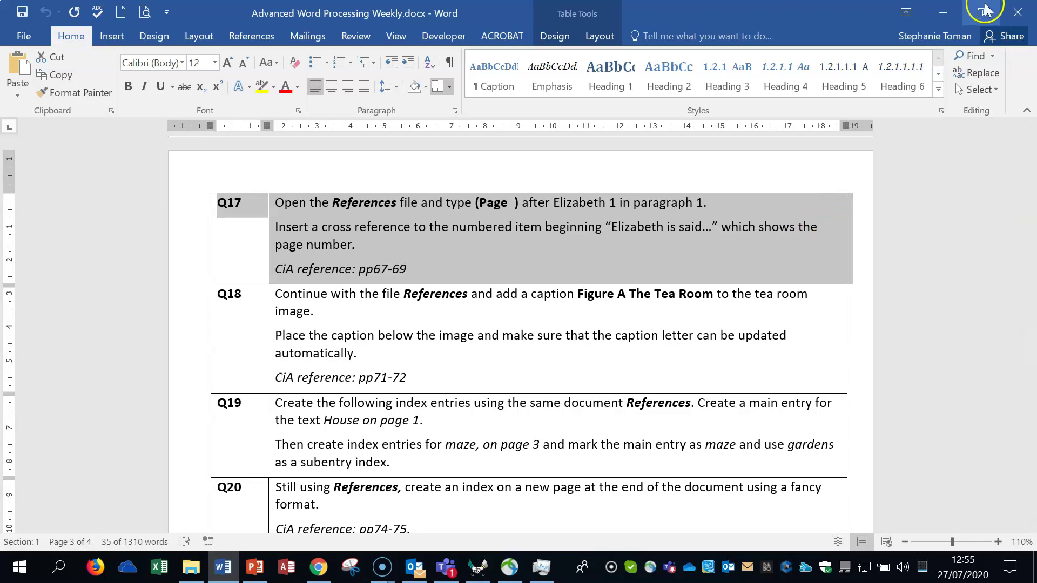
Open References.docx from the workfiles folder
left_click(943, 12)
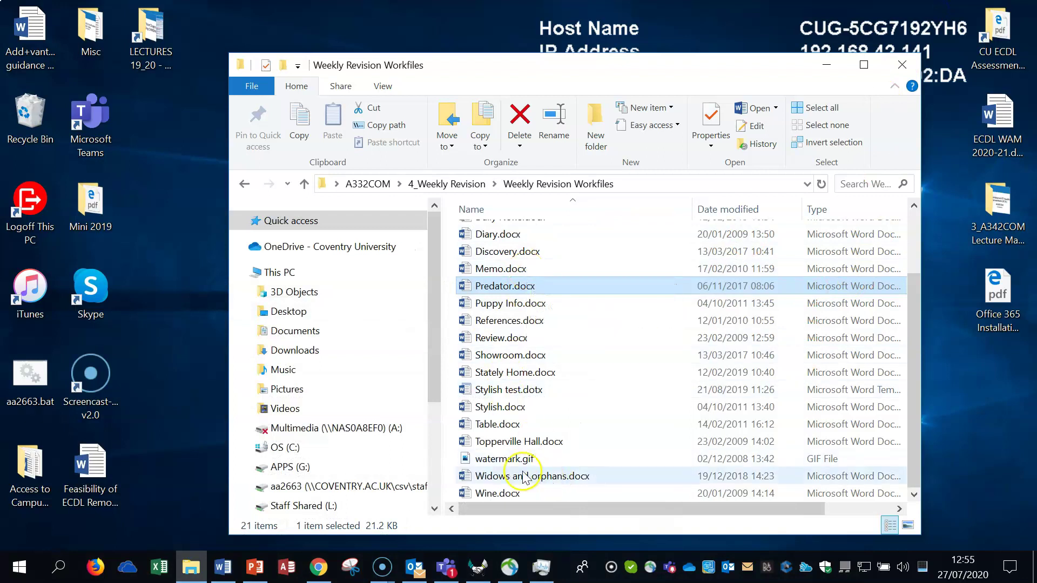
left_click(503, 324)
double_click(503, 324)
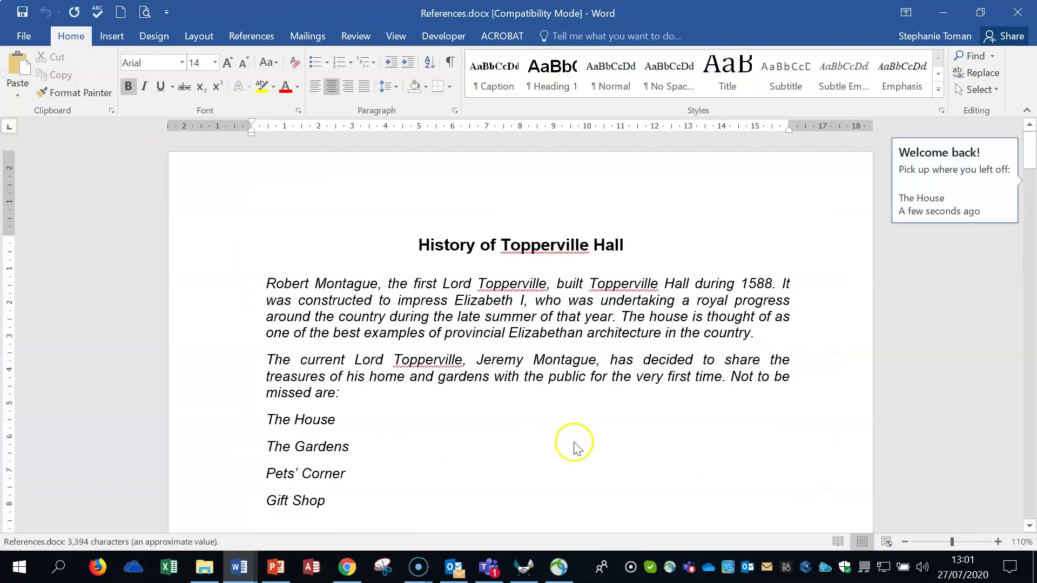
Type ' (Page )' right after Elizabeth I
left_click(576, 448)
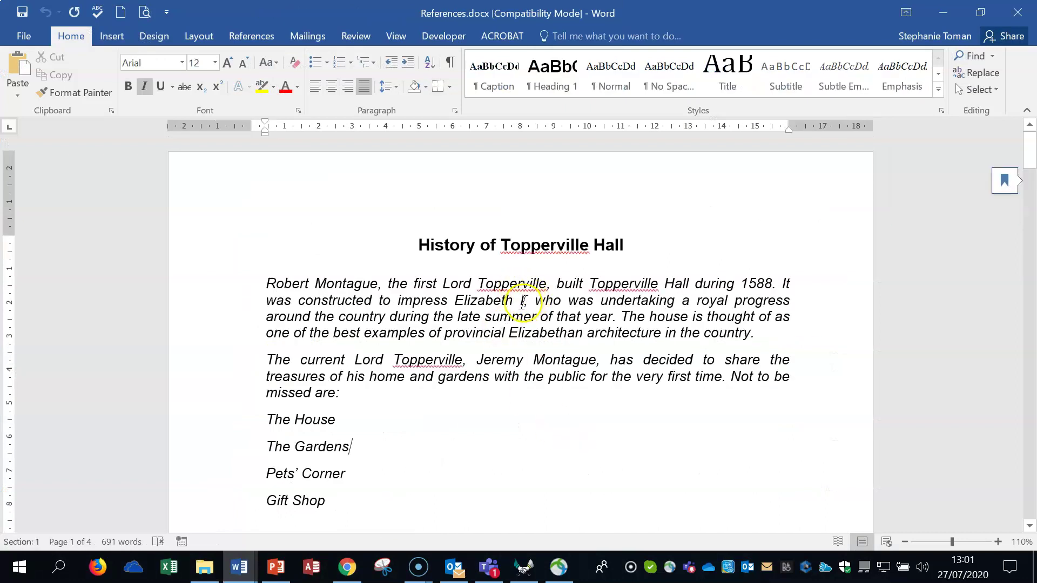
left_click(524, 302)
type("(P")
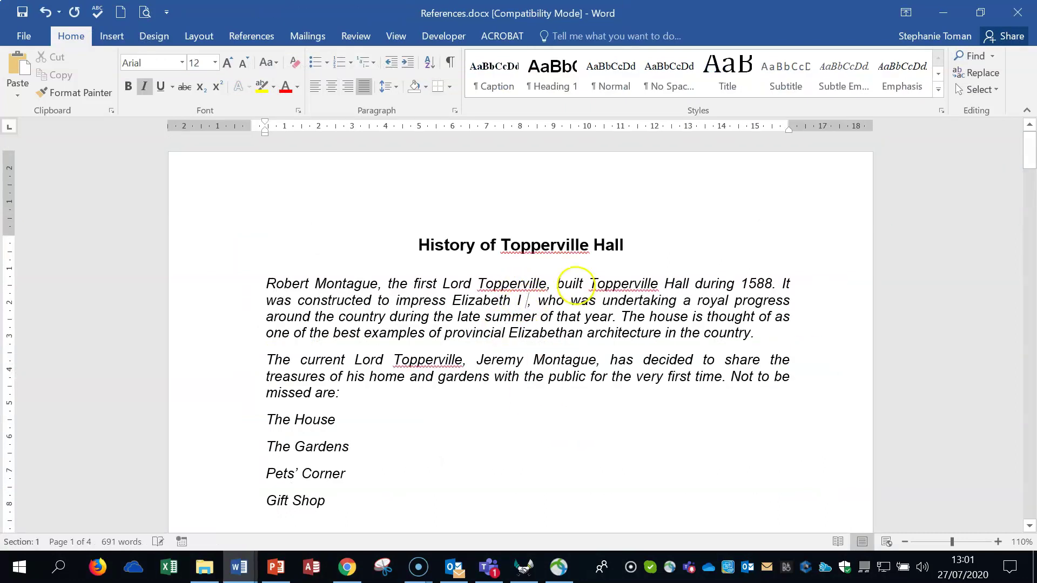
type("age")
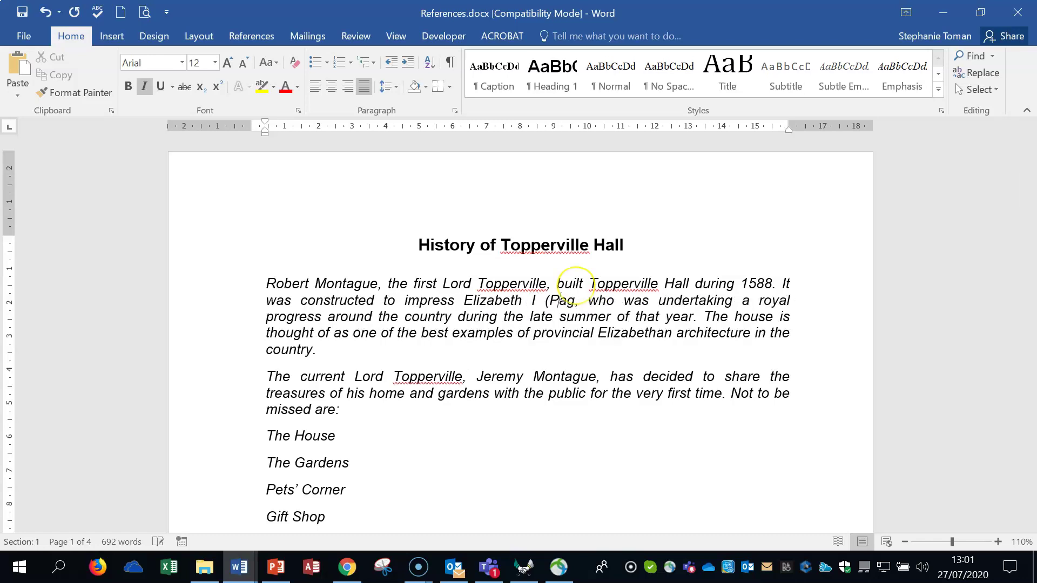
type(" )")
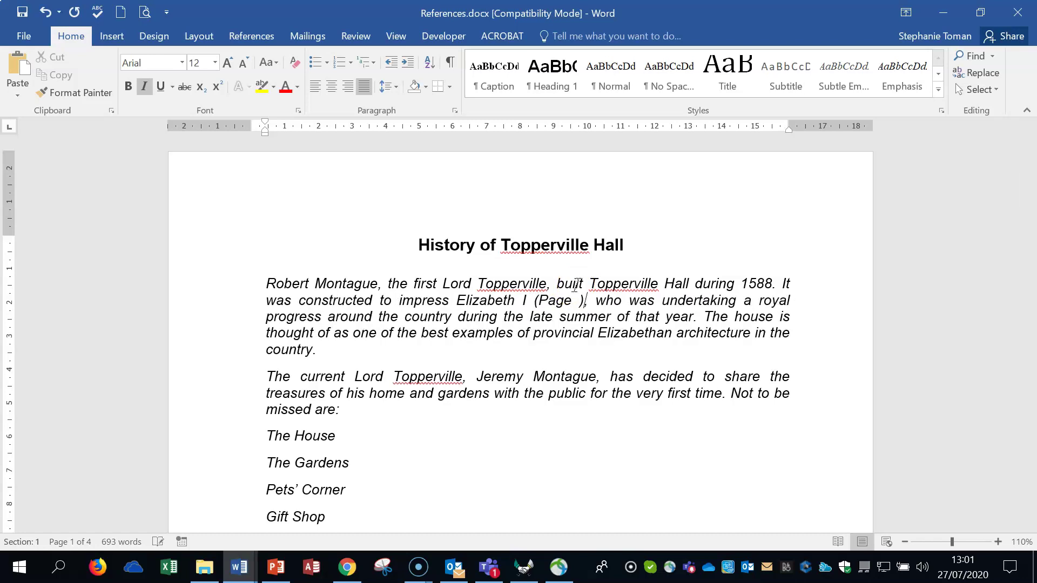
Insert a page-number cross-reference to the Numbered item about Elizabeth's bed inside the brackets
left_click(578, 301)
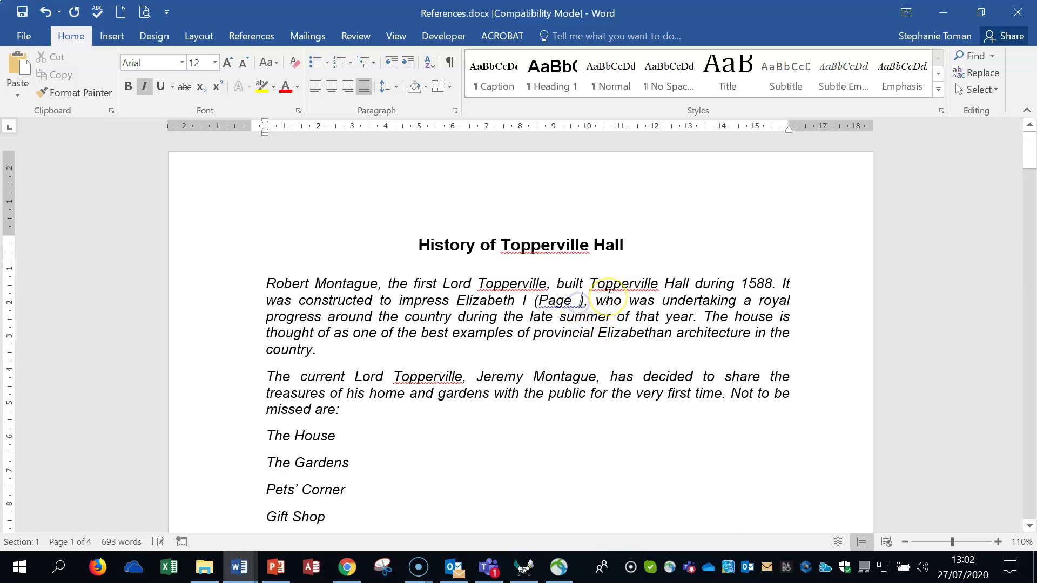
left_click(106, 35)
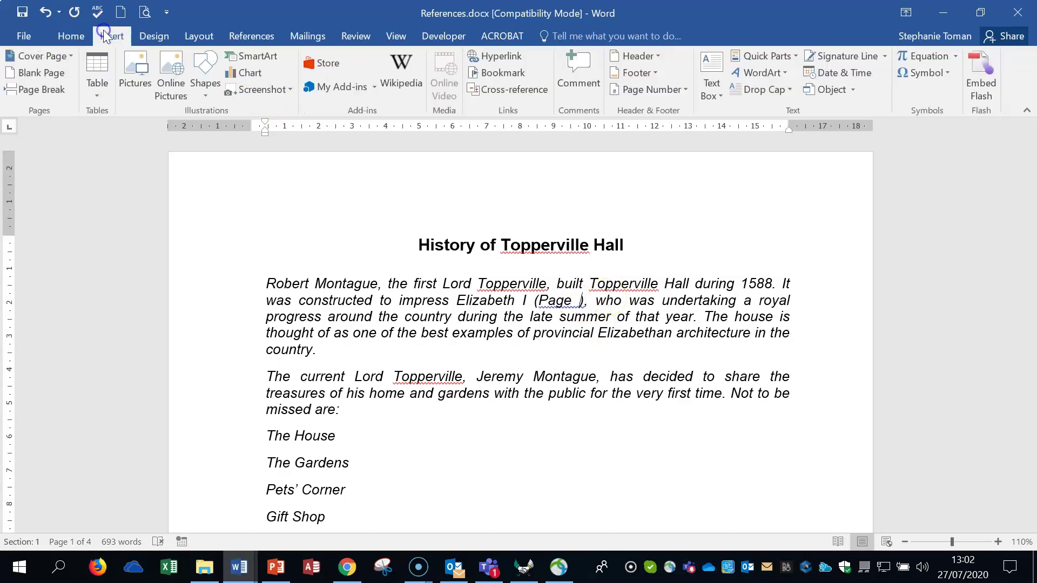
left_click(514, 89)
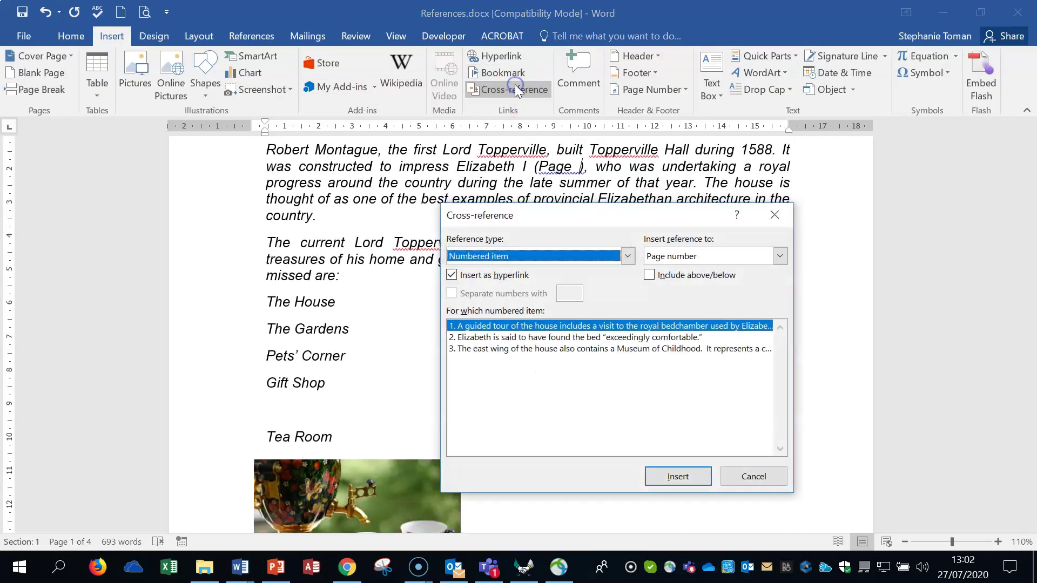
left_click(628, 256)
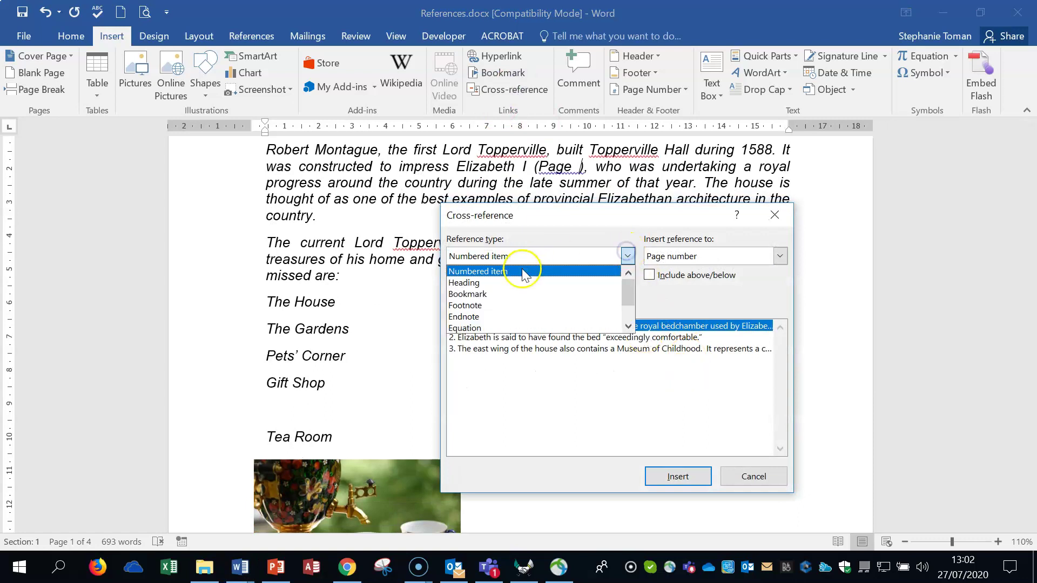
left_click(480, 316)
left_click(511, 260)
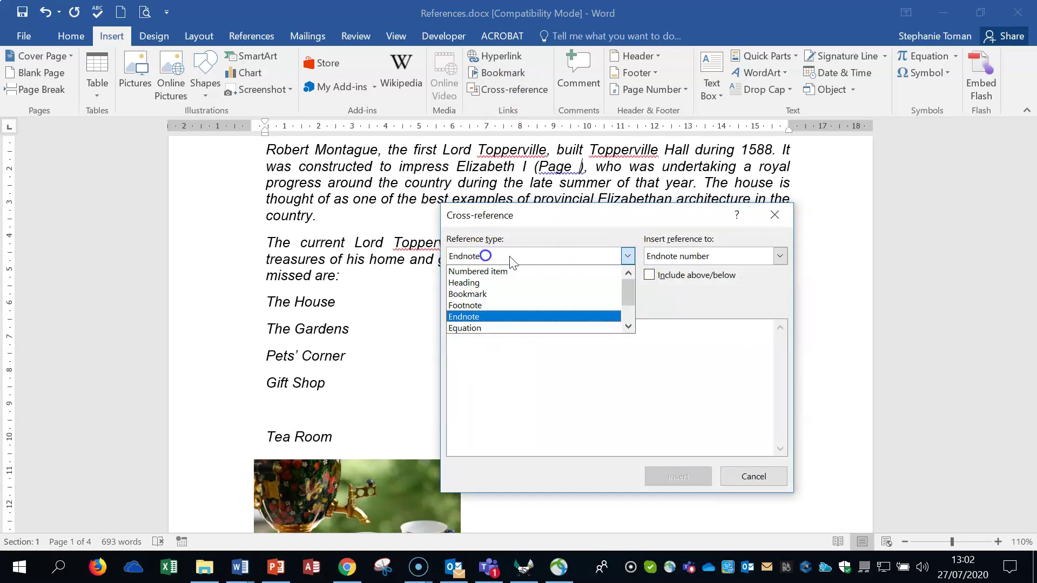
left_click(519, 270)
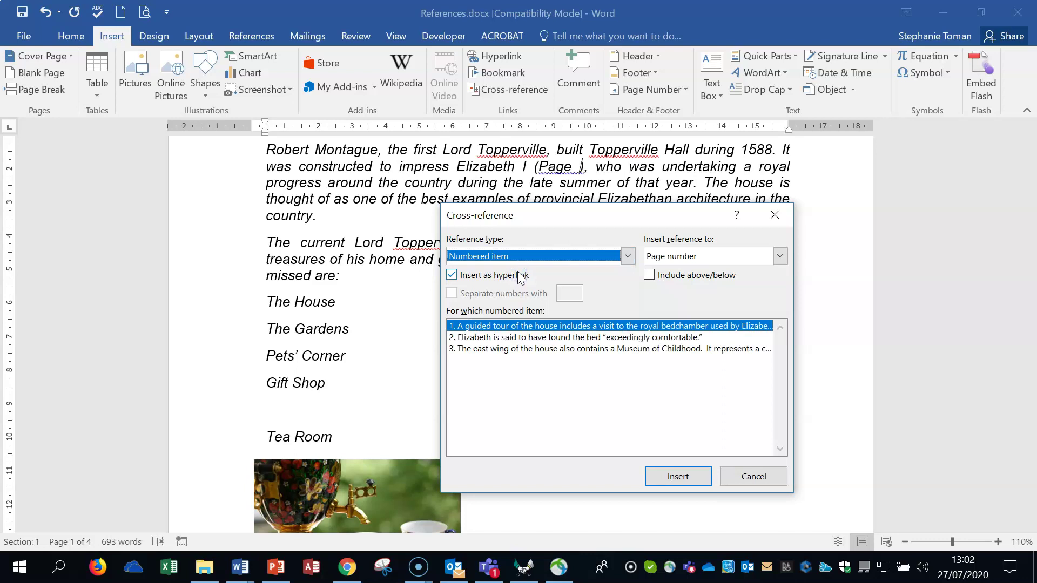
left_click(490, 338)
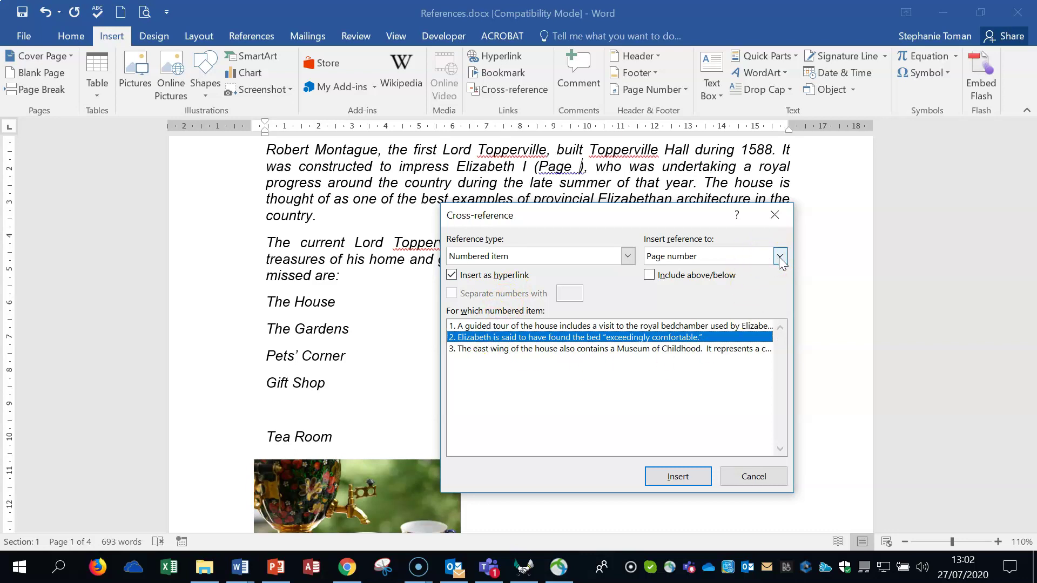
left_click(678, 476)
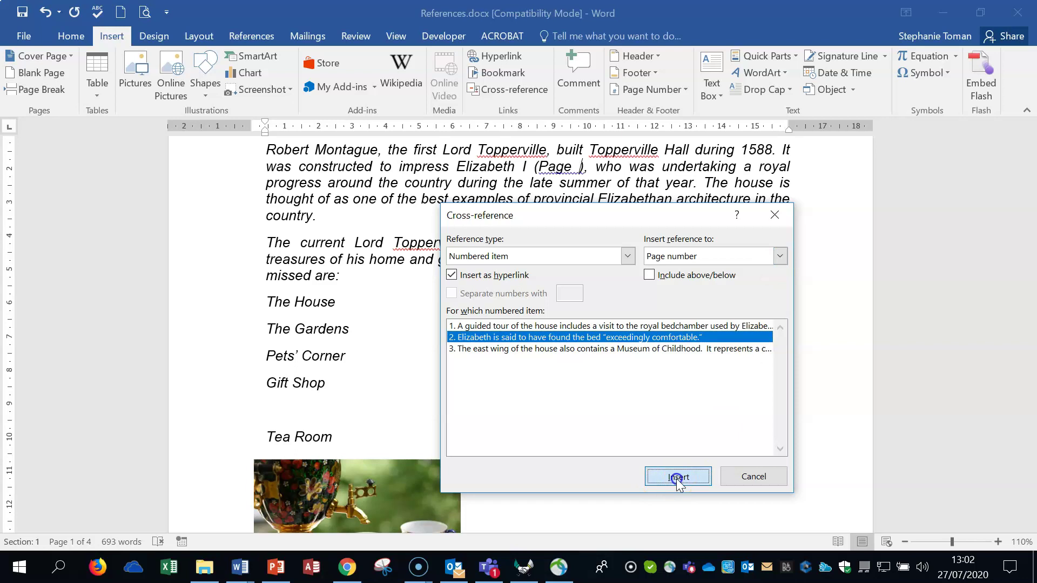
left_click(753, 477)
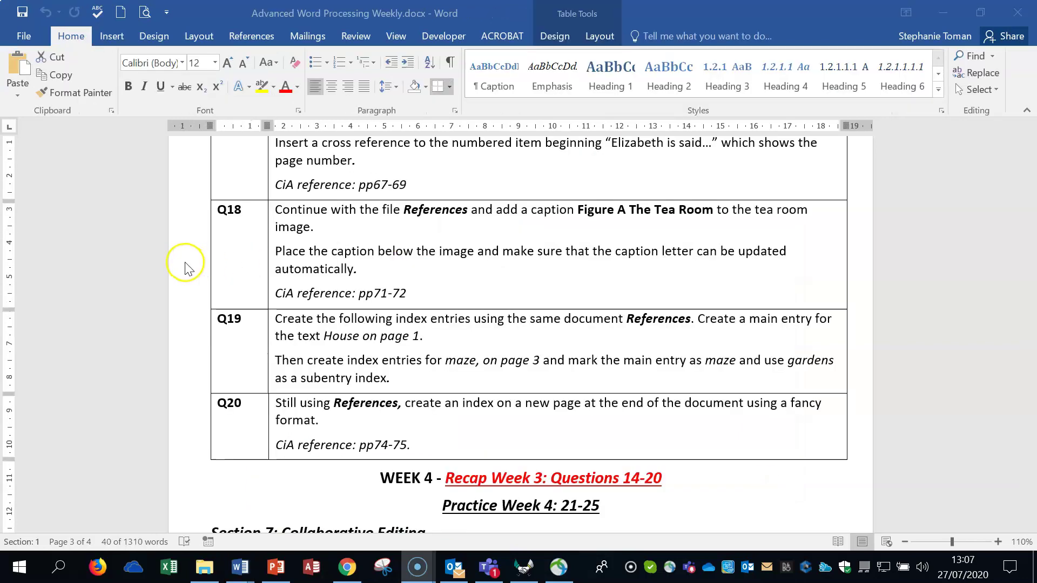
Read the Q18 caption task, then minimize the task sheet to return to References.docx
left_click(172, 267)
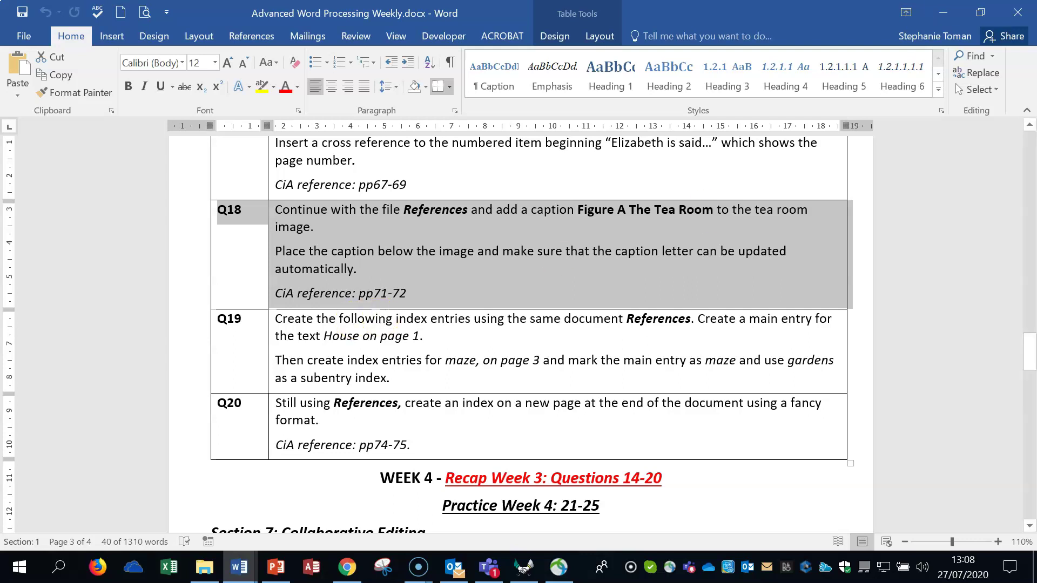
left_click(944, 11)
Select the tea room picture and bring up Insert Caption for it
left_click(768, 280)
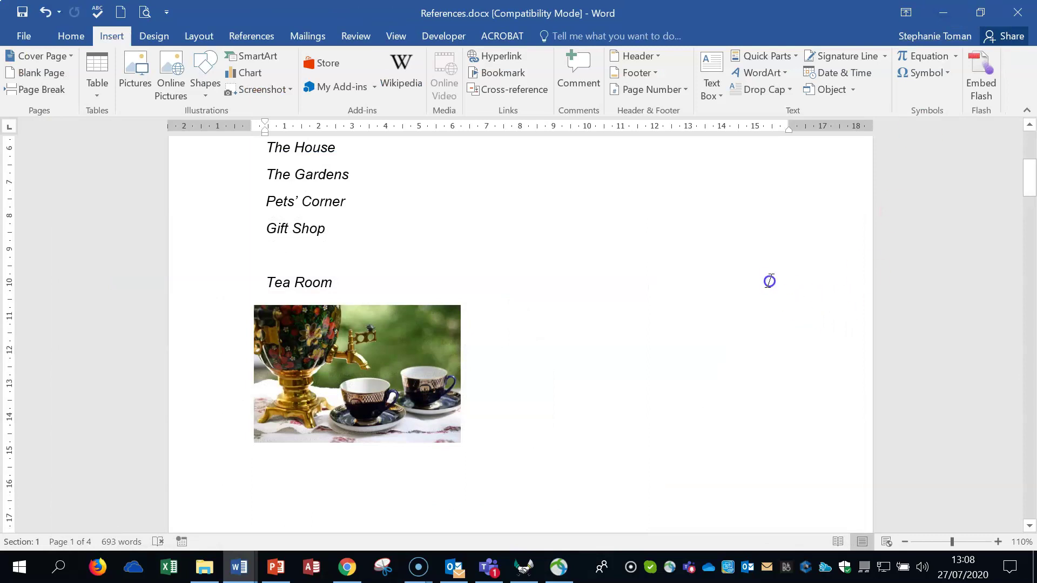
scroll(770, 281, "up", 5)
scroll(769, 280, "down", 4)
scroll(772, 289, "down", 4)
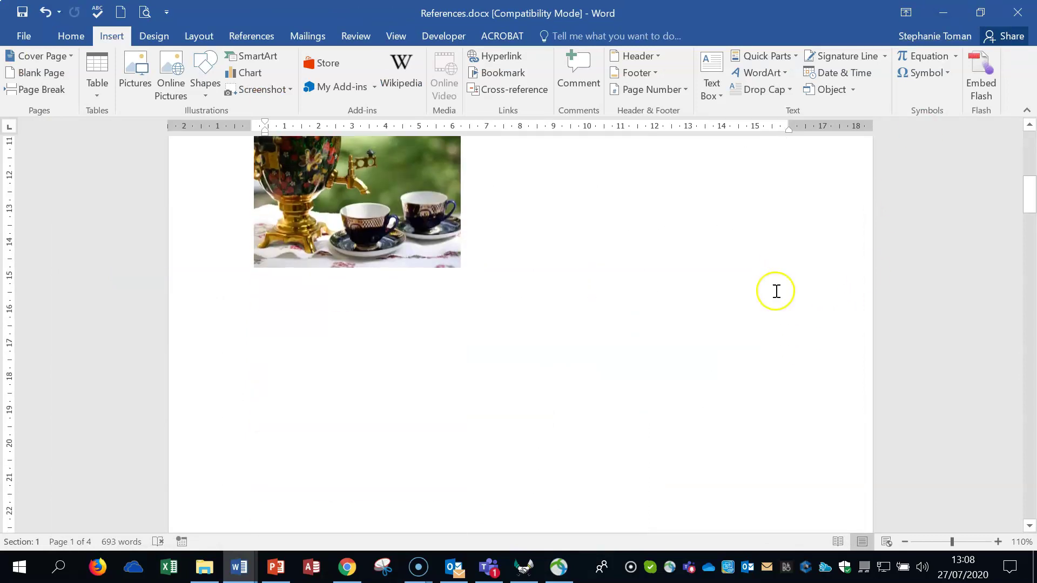
scroll(772, 289, "up", 2)
left_click(417, 340)
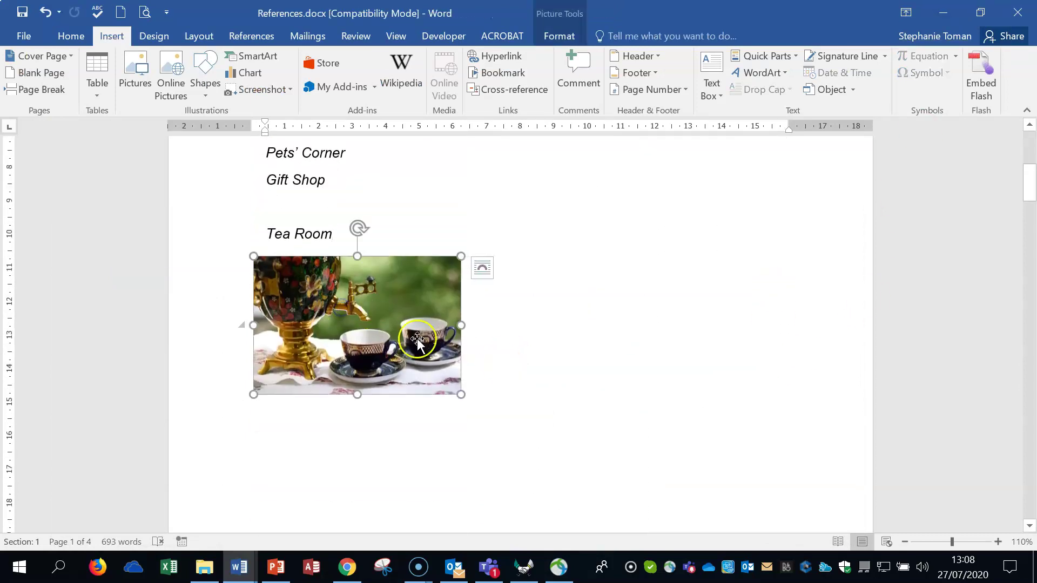
right_click(372, 323)
left_click(412, 248)
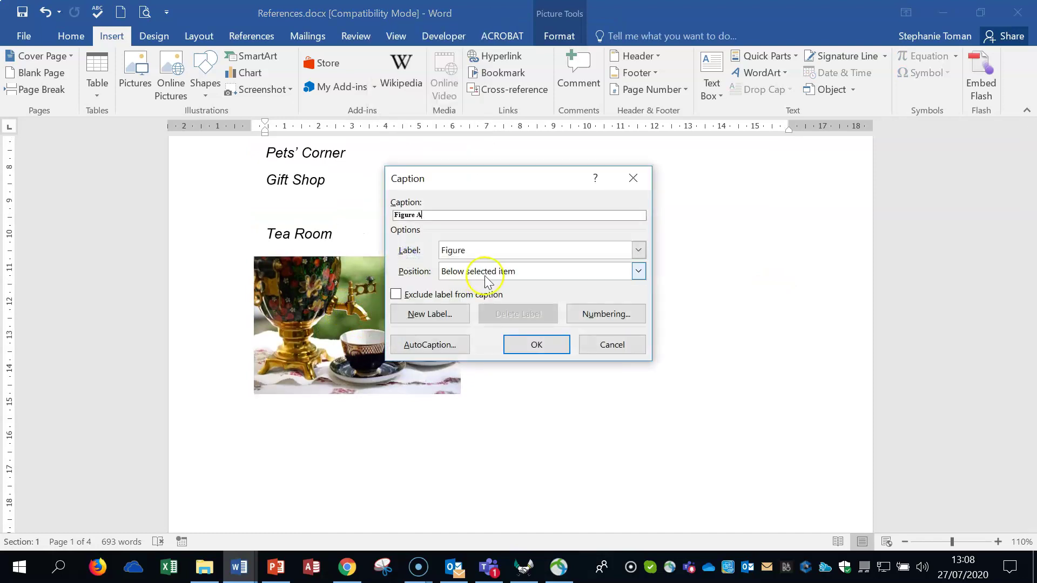
left_click_drag(533, 185, 637, 254)
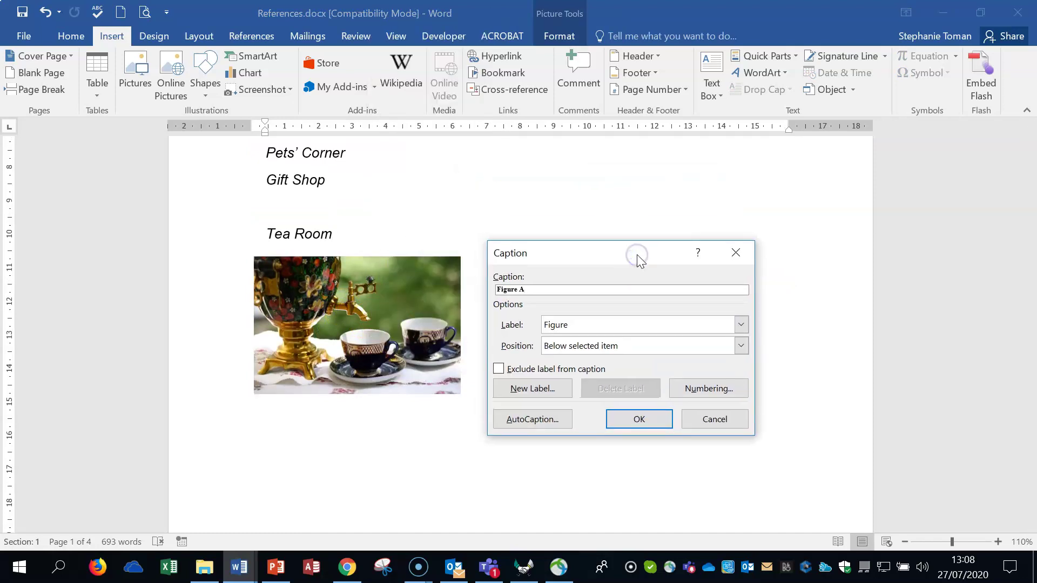
Turn on AutoCaption for Bitmap Image, then reopen Insert Caption for the picture
left_click(533, 418)
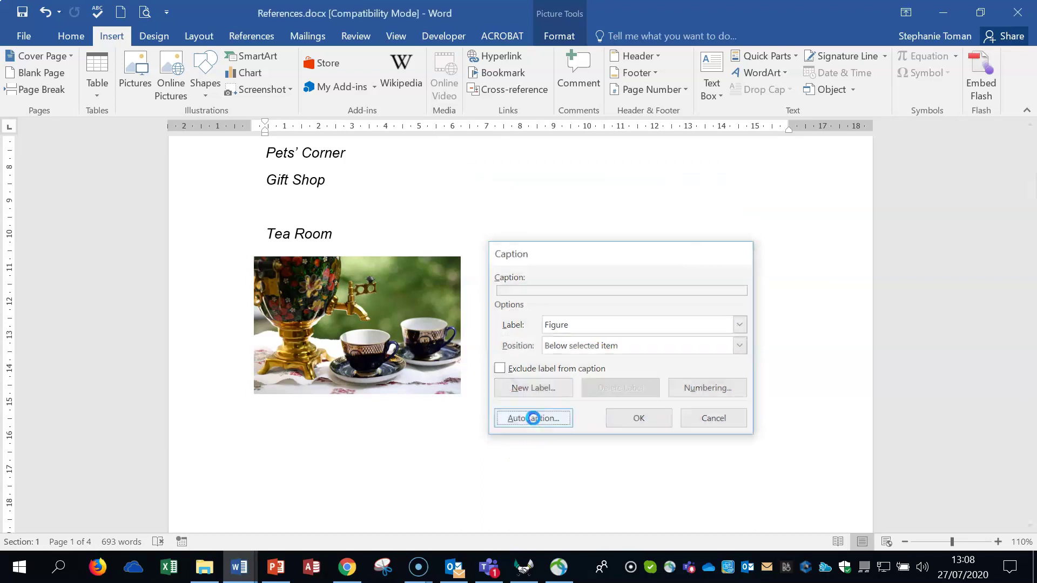
left_click(592, 442)
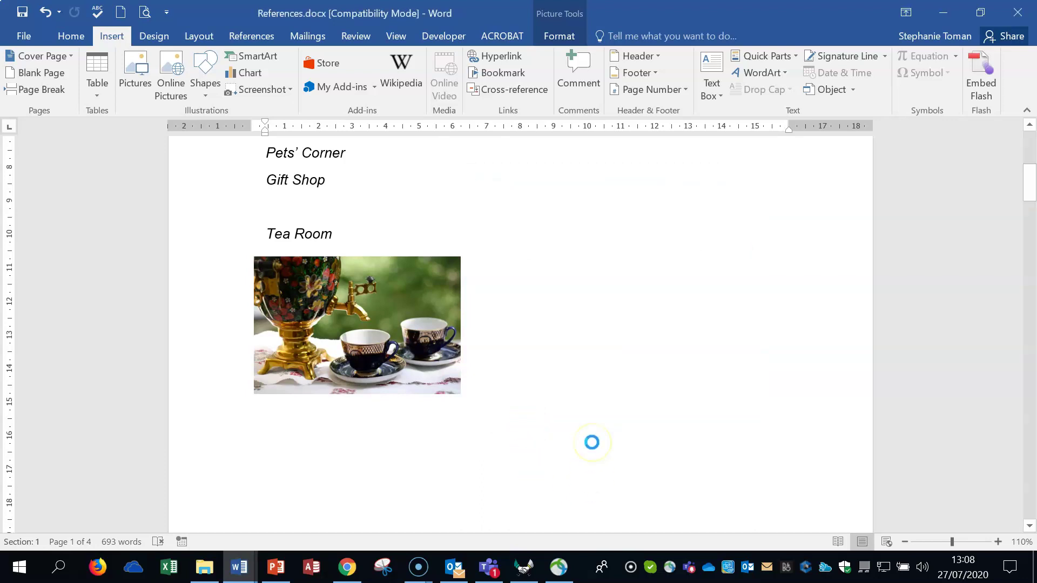
left_click(594, 441)
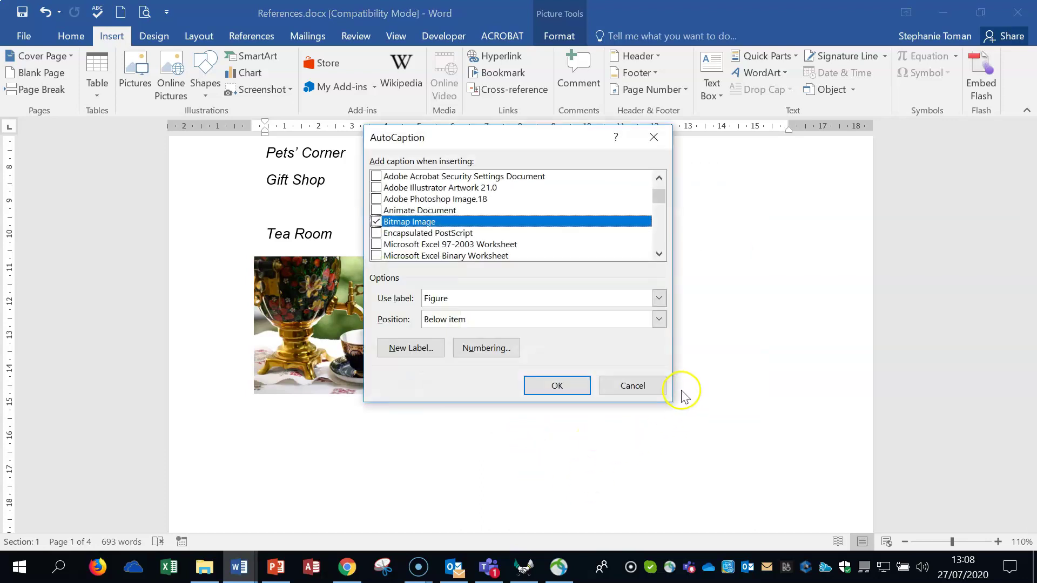
left_click(376, 222)
left_click(377, 222)
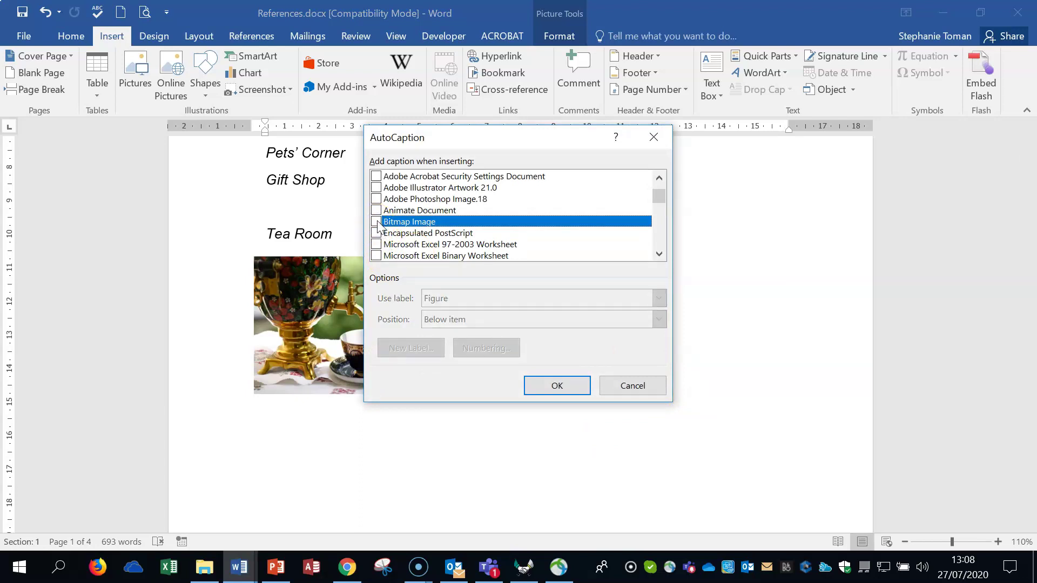
left_click(377, 222)
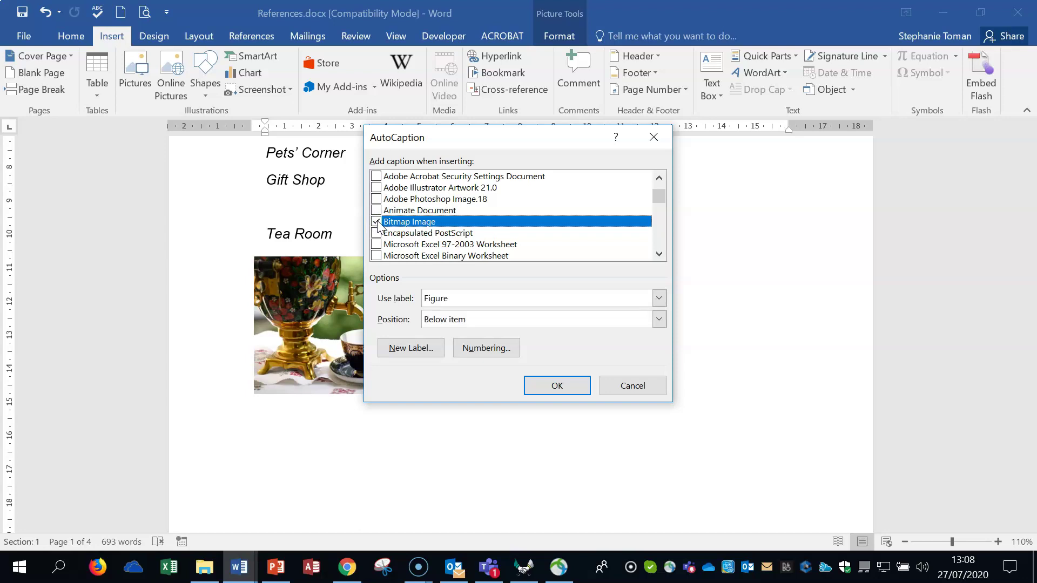
left_click(573, 387)
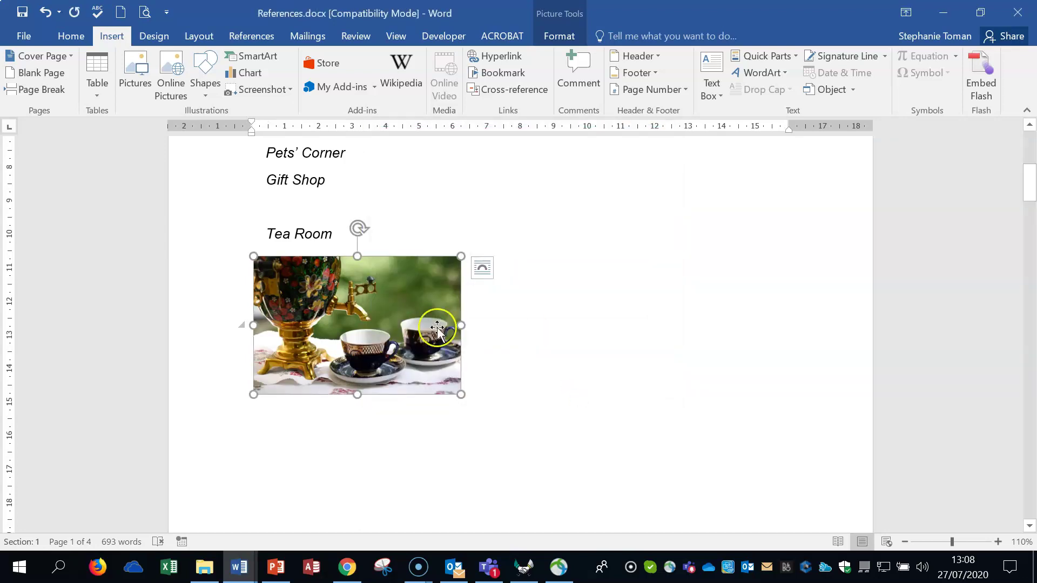
right_click(437, 328)
left_click(482, 250)
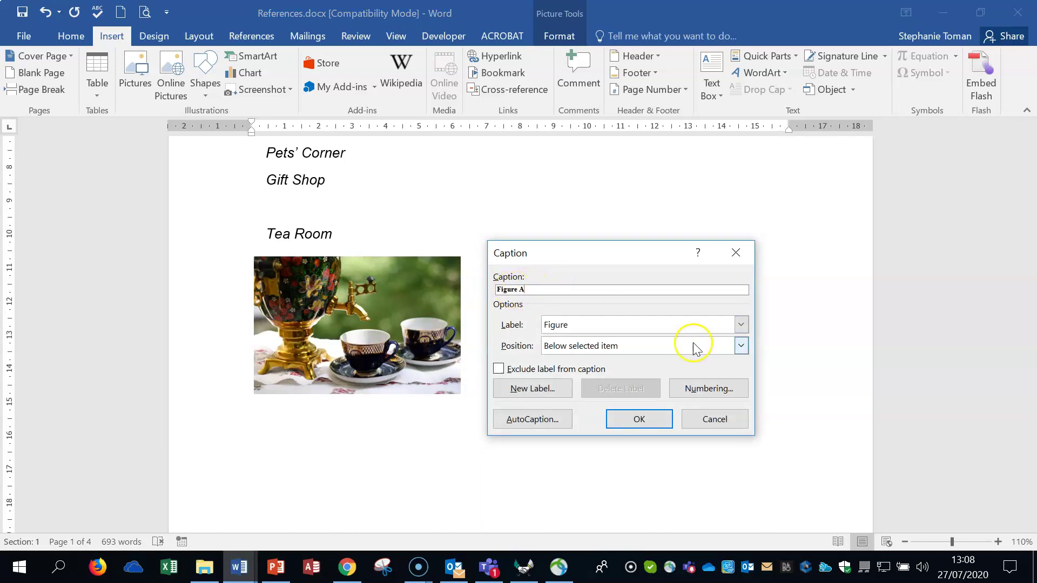
Keep A, B, C numbering and insert the caption 'Figure A The Tea Room' below the picture
left_click(741, 324)
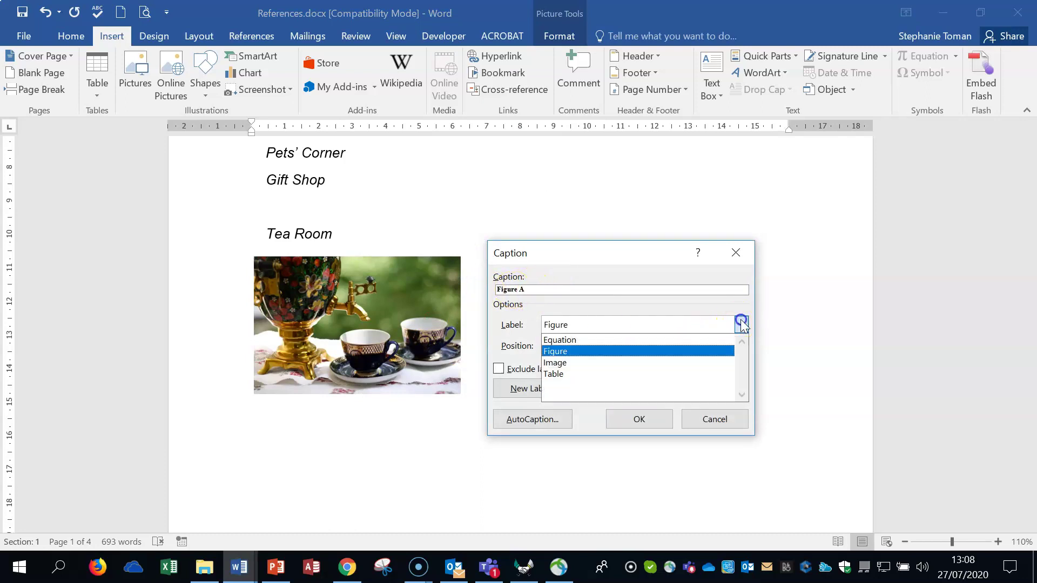
left_click(662, 352)
left_click(697, 389)
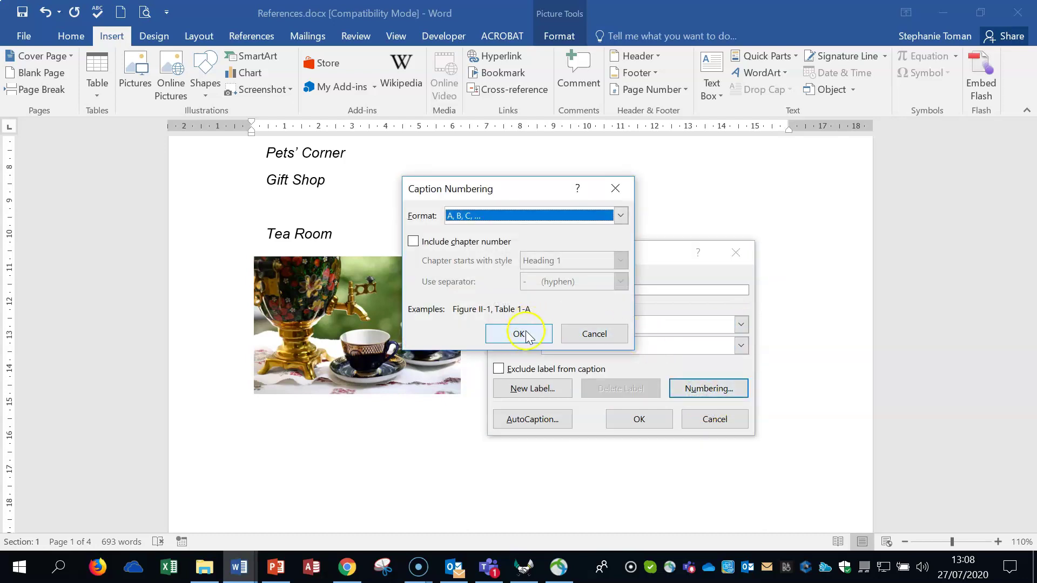
left_click(519, 333)
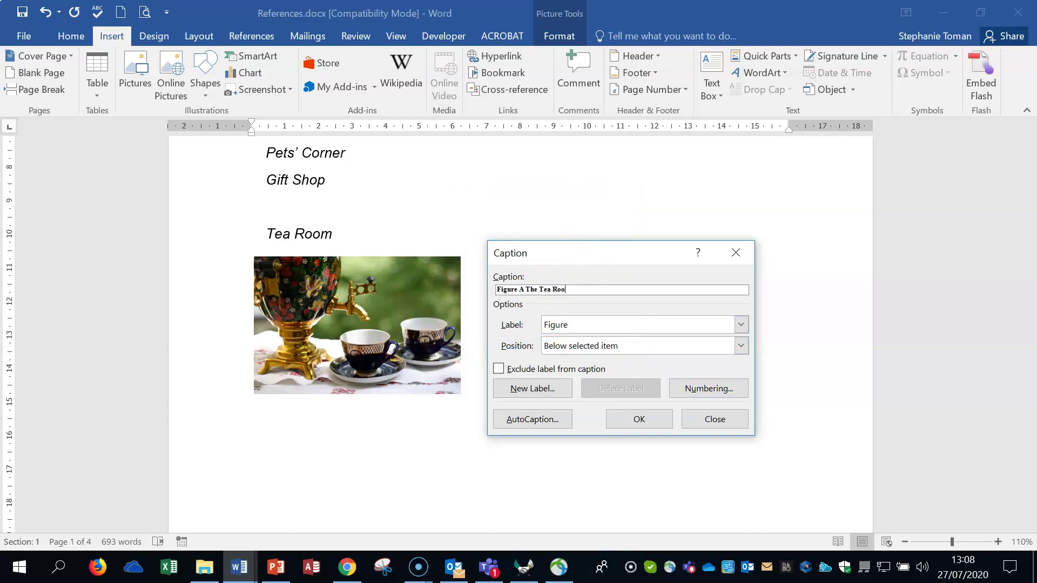
left_click(639, 419)
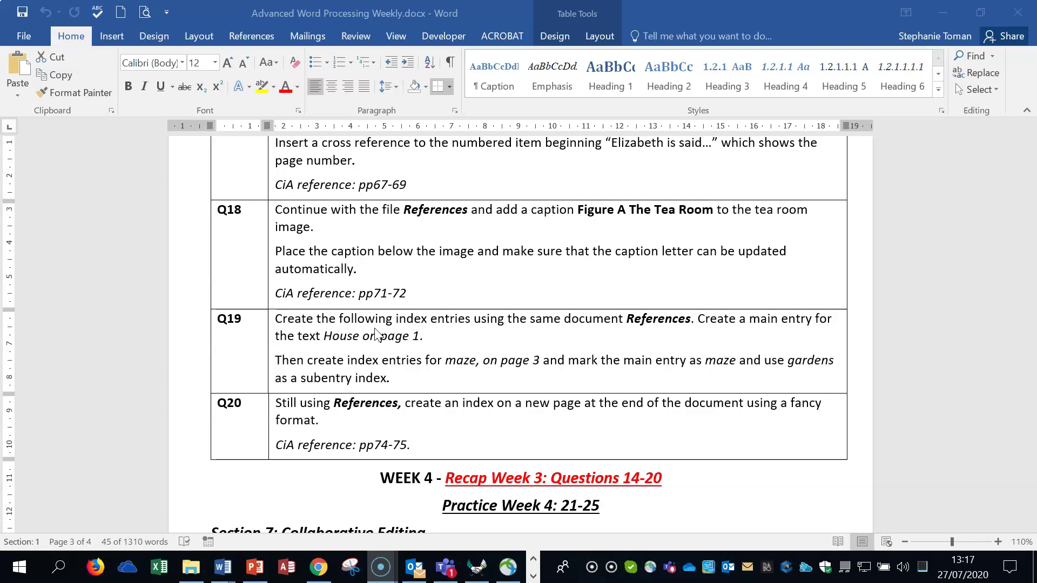
left_click(942, 12)
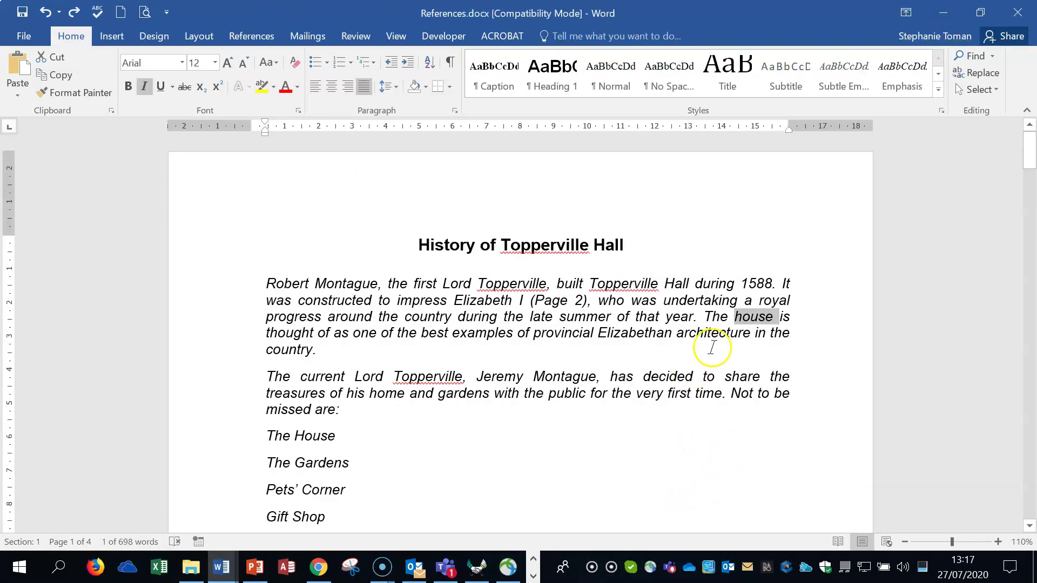
Select the word 'house' in the opening paragraph
left_click(744, 317)
double_click(752, 318)
left_click(975, 56)
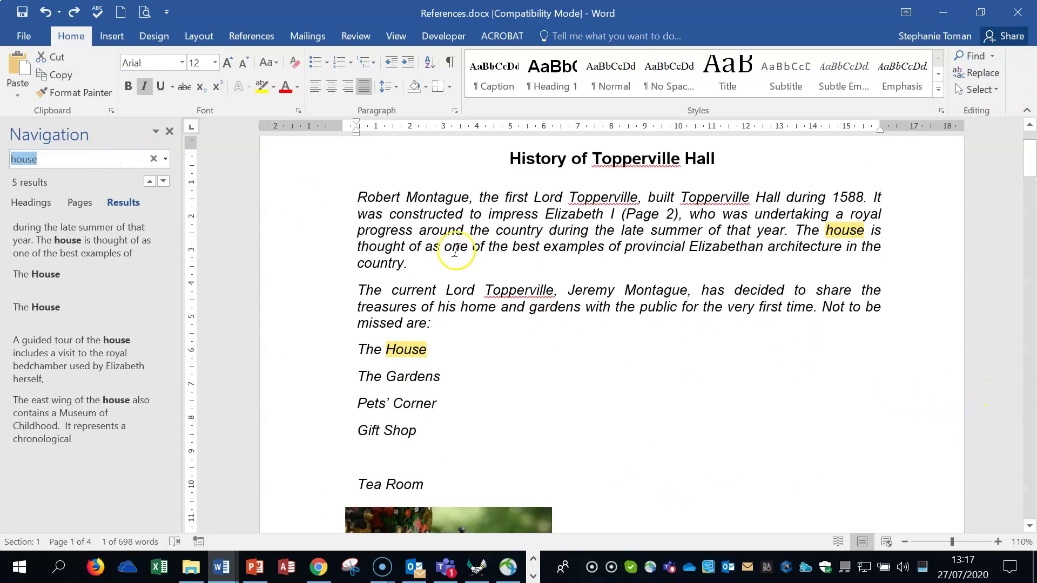
left_click(169, 132)
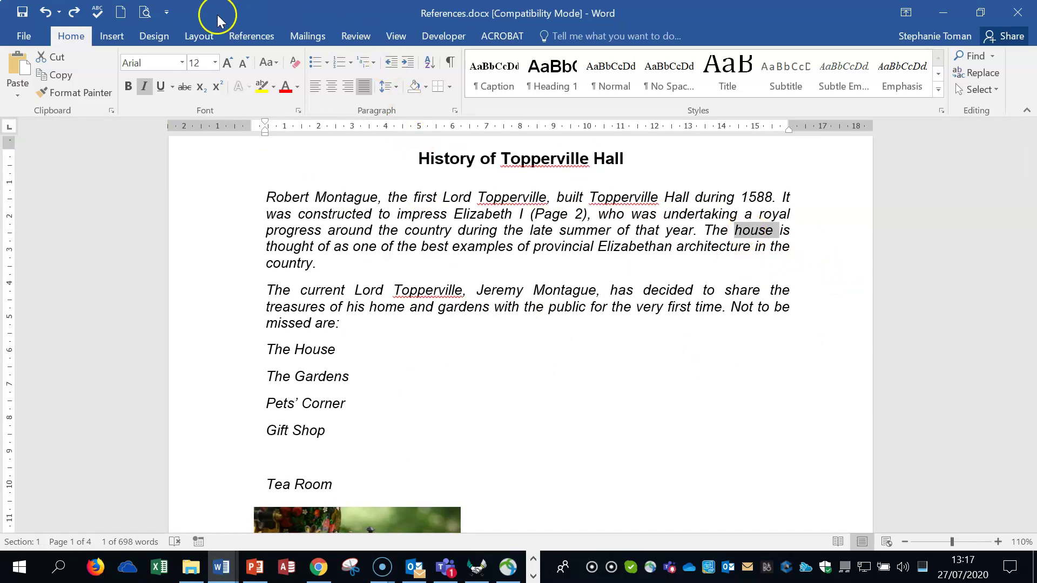
Mark 'house' as a main index entry, then go back to the Home tab
left_click(243, 36)
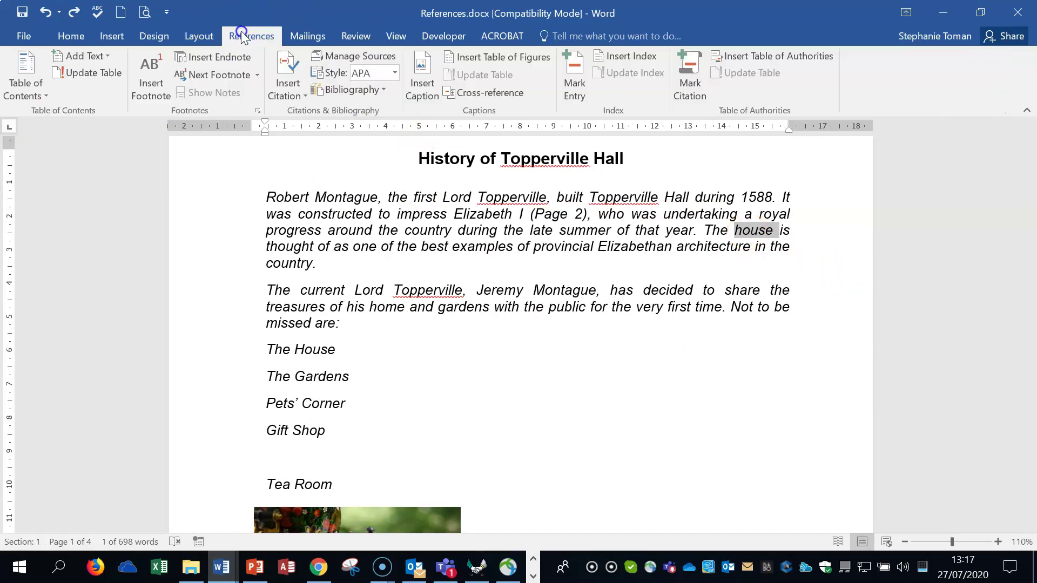
left_click(575, 81)
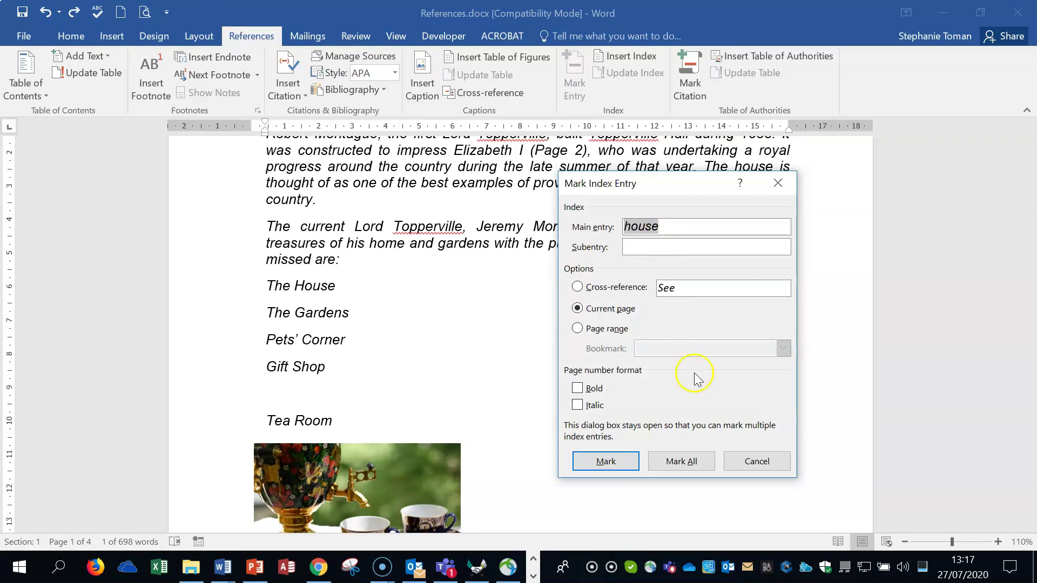
left_click(619, 462)
left_click(767, 462)
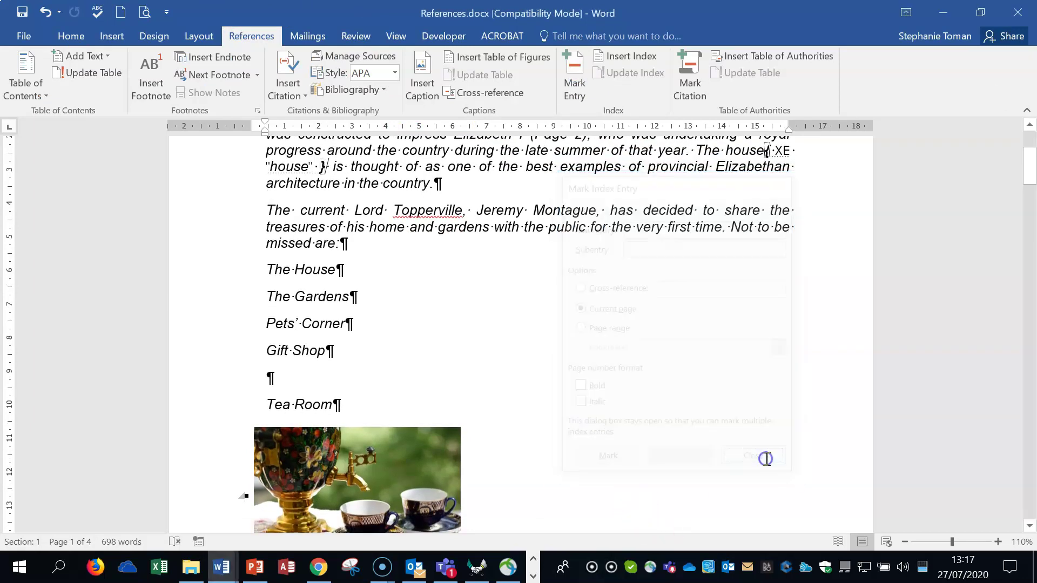
scroll(769, 340, "up", 3)
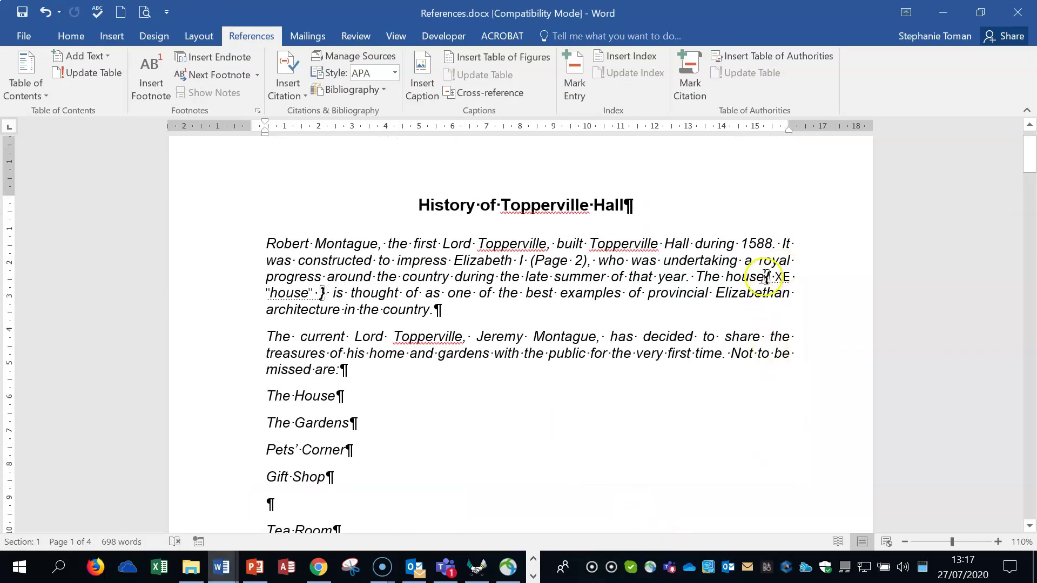
left_click(47, 32)
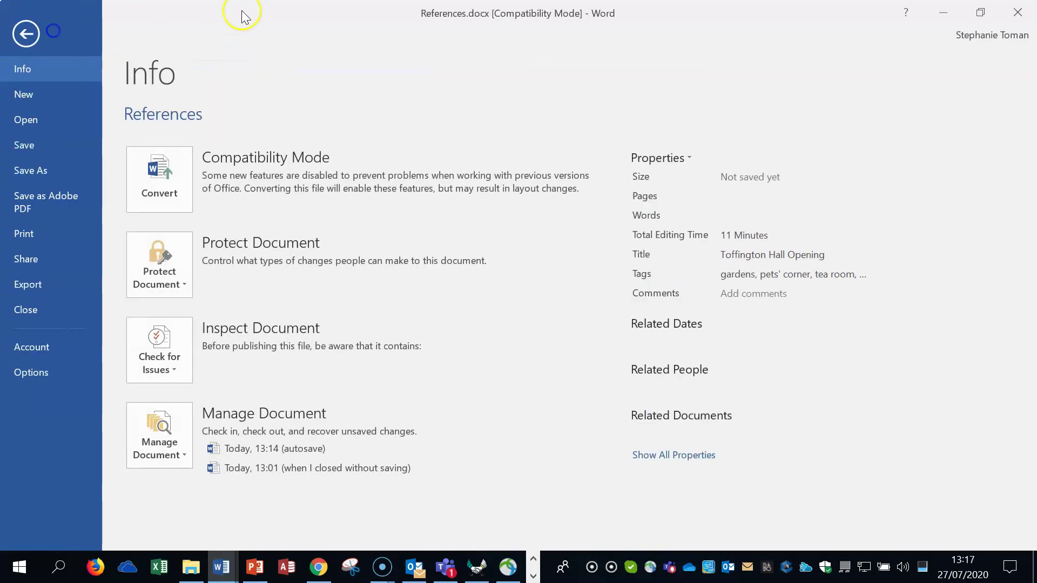
left_click(25, 22)
left_click(71, 36)
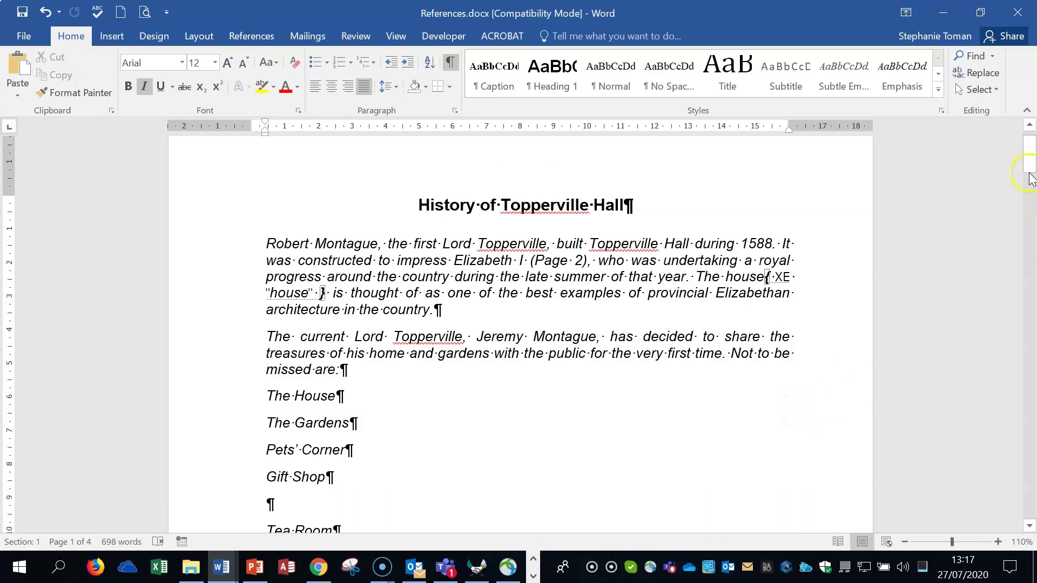
Mark 'maze' in the formal garden paragraph as an index entry with subentry 'gardens'
left_click_drag(1032, 162, 1032, 386)
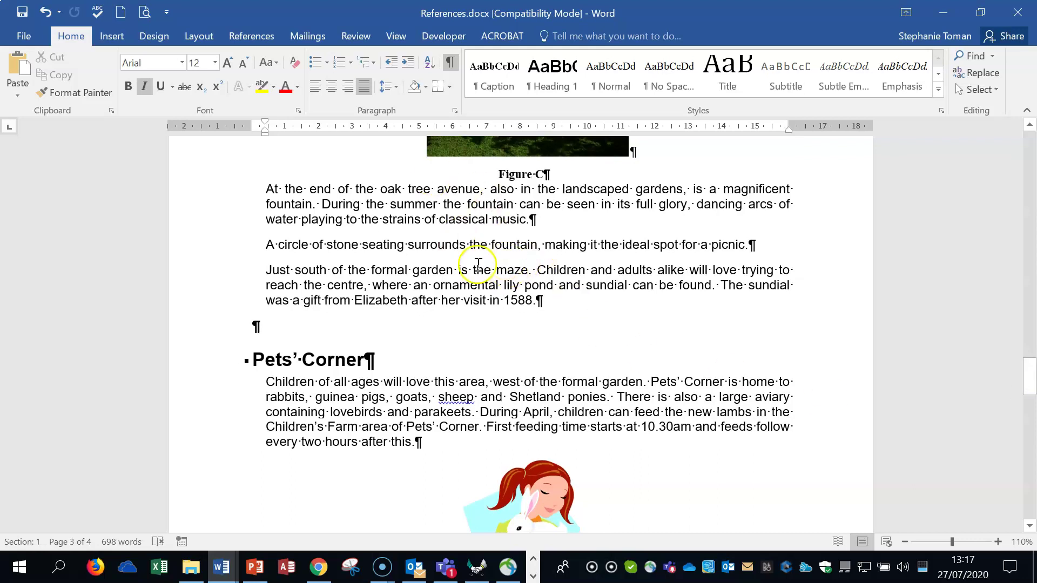
left_click(508, 269)
double_click(508, 269)
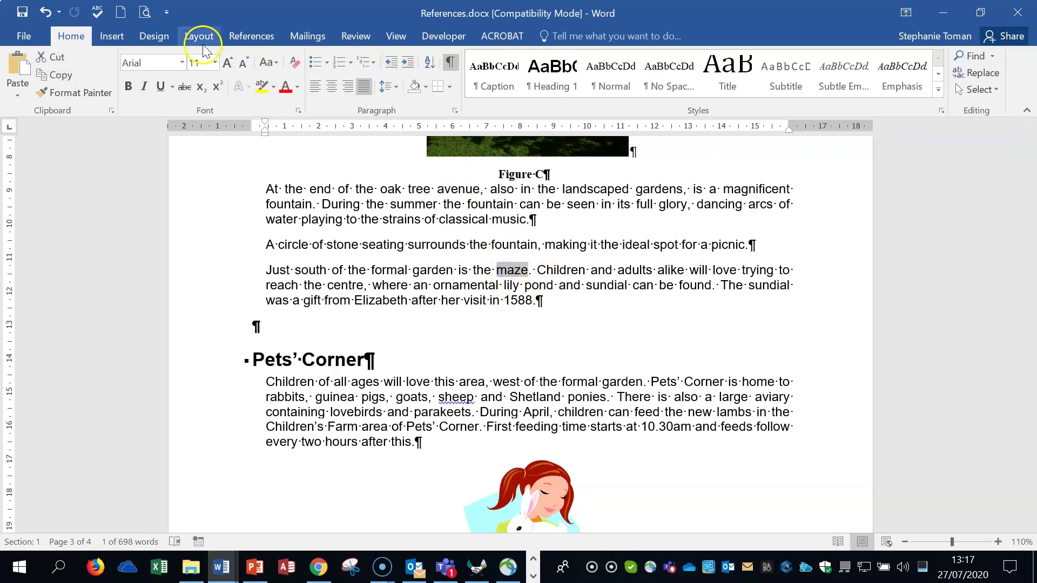
left_click(252, 36)
left_click(574, 75)
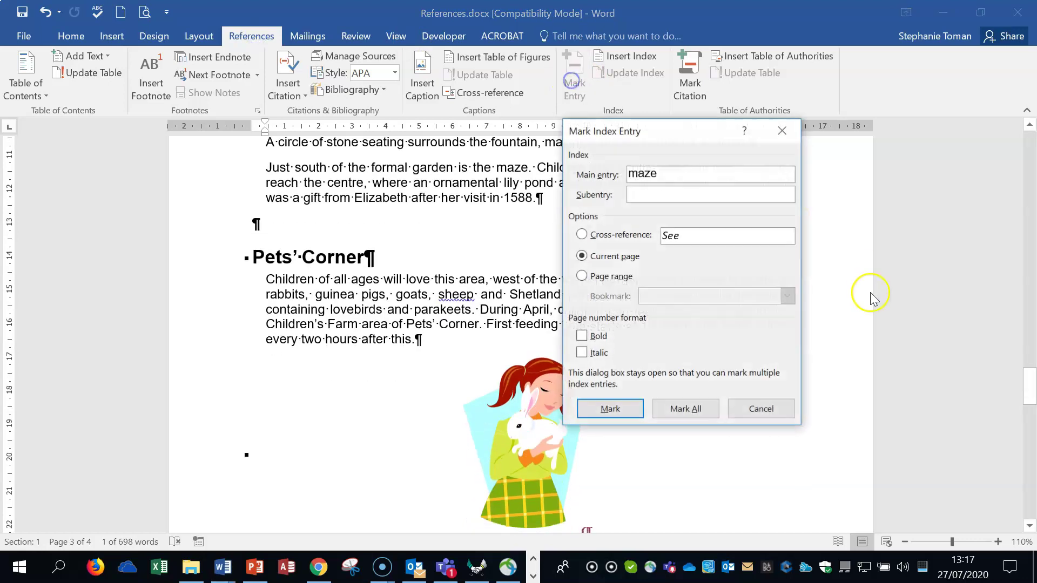
left_click(635, 192)
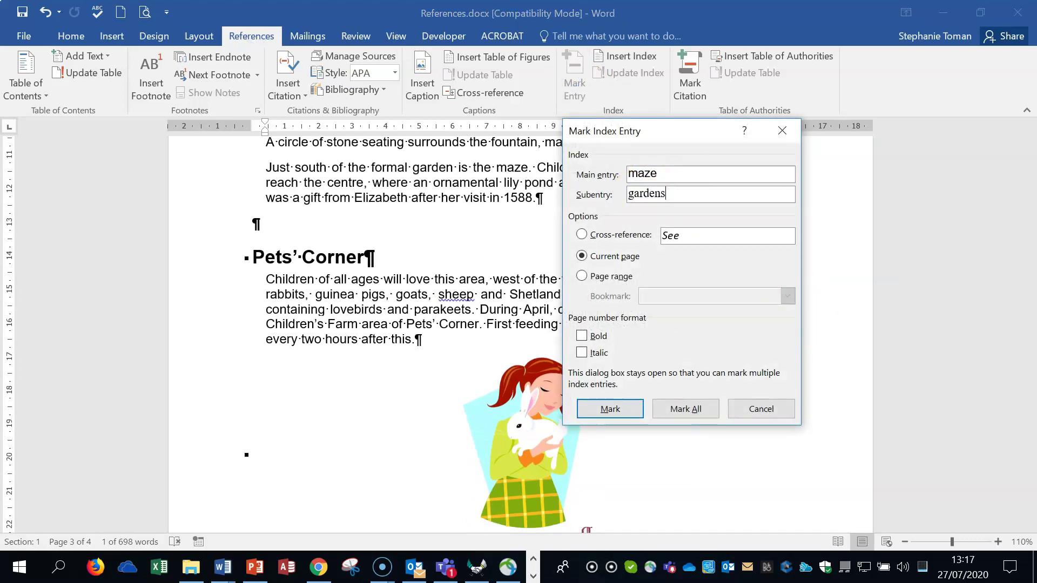
left_click(610, 409)
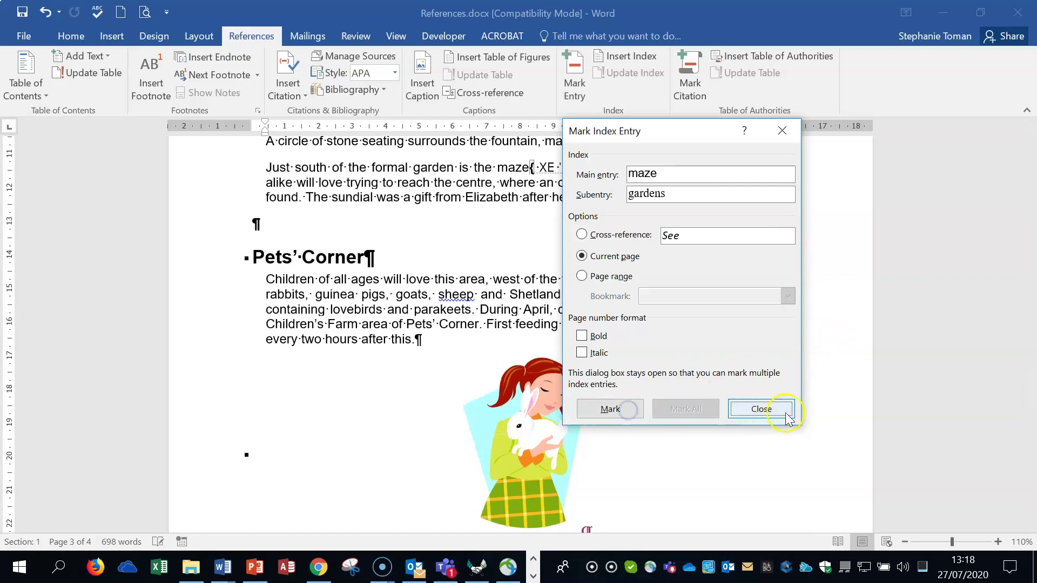
left_click(786, 416)
left_click_drag(1029, 387, 1025, 513)
Add a page break after the Opening Times table and insert a Fancy-format index there
left_click(258, 299)
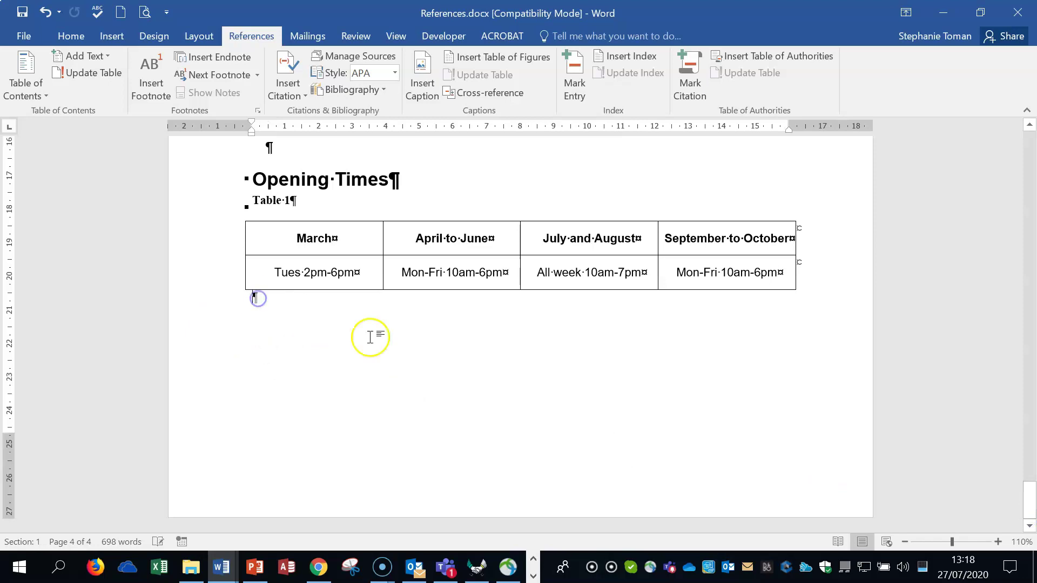
key("ctrl+Return")
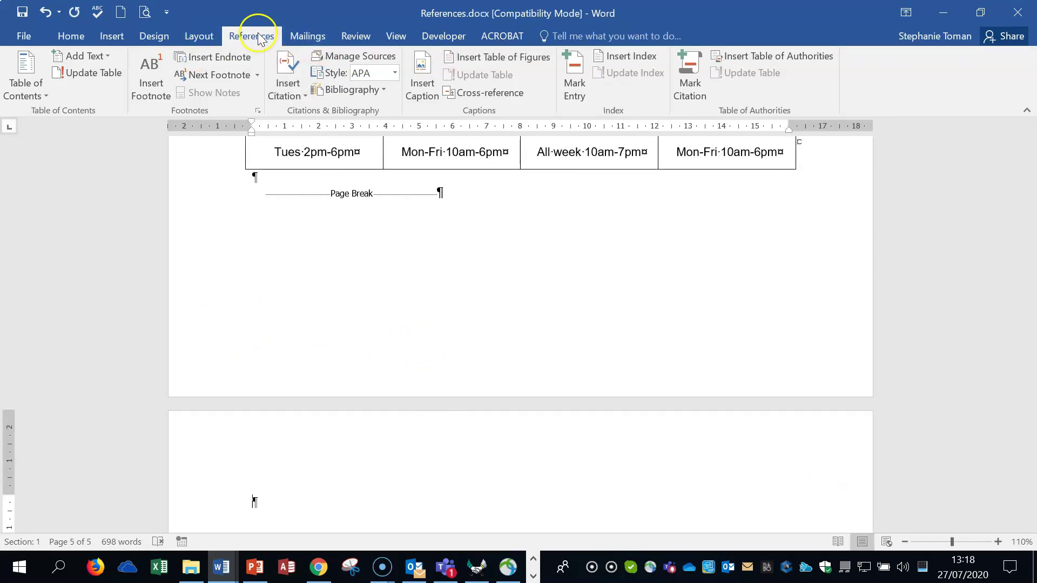
left_click(645, 57)
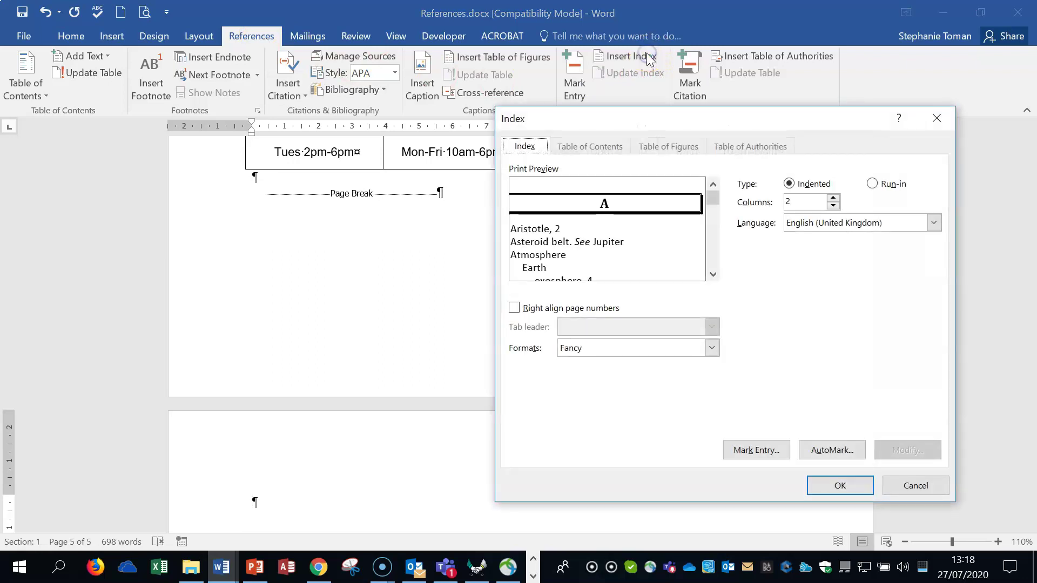
left_click(712, 348)
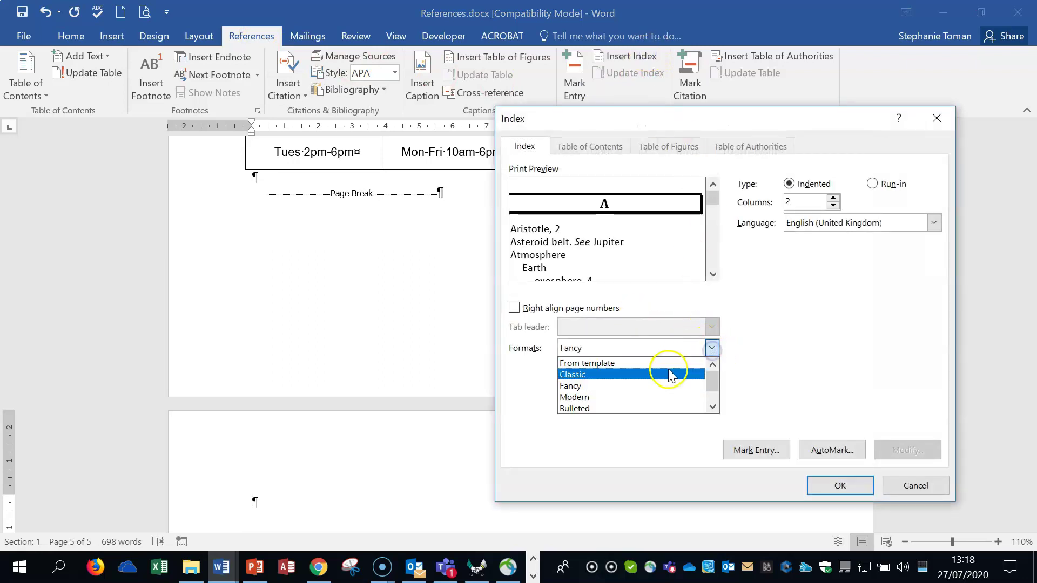
left_click(667, 385)
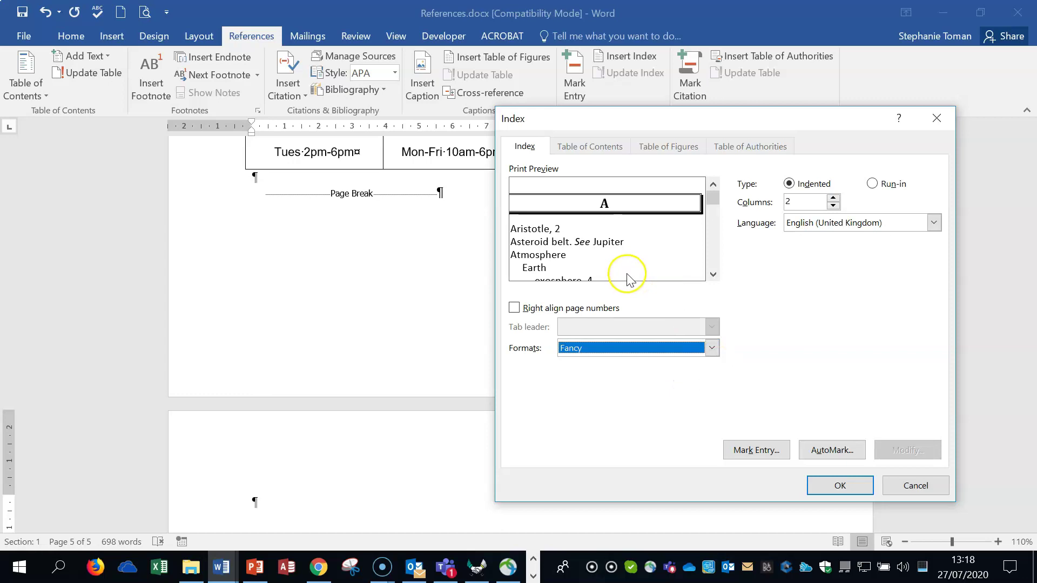
left_click(850, 489)
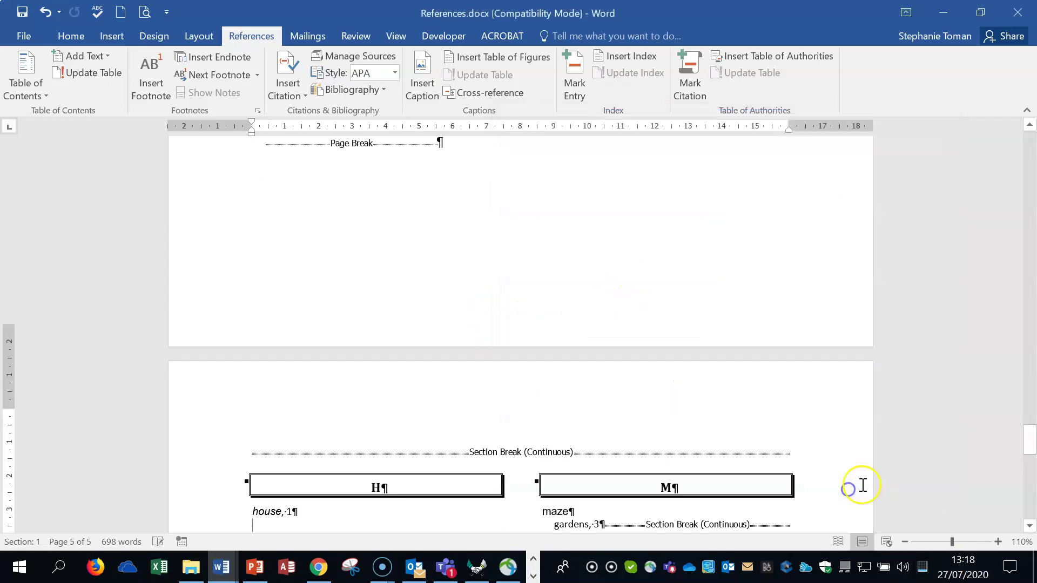
scroll(863, 485, "down", 5)
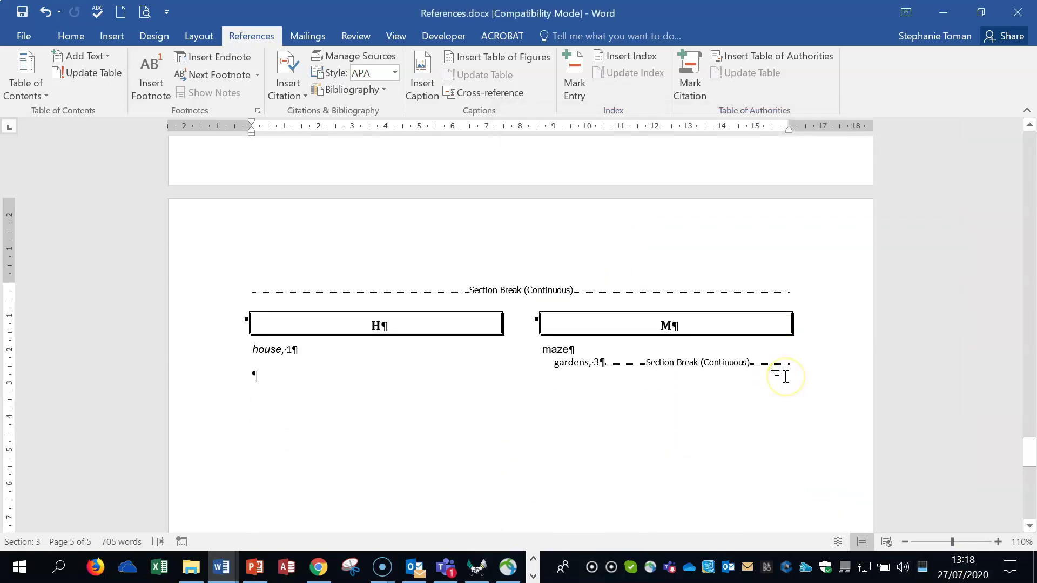